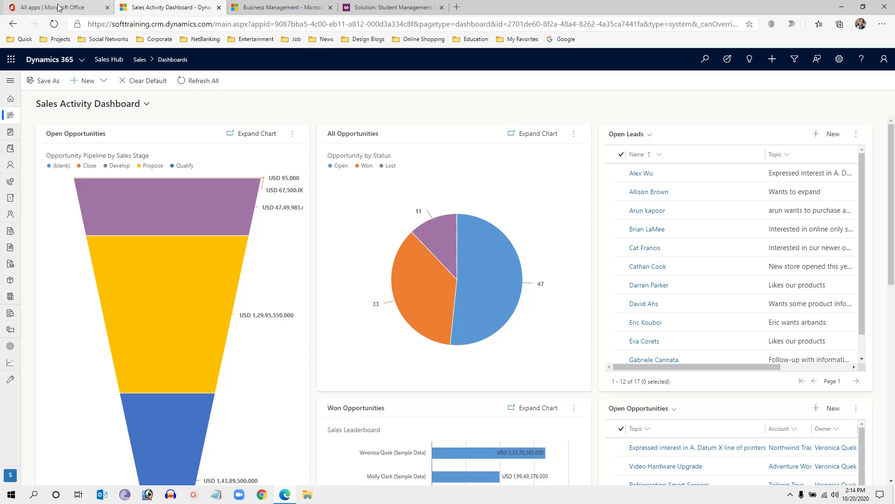
Open the Office 365 app launcher from the Dynamics 365 Sales Activity Dashboard
{"action": "left_click", "coordinate": [11, 60]}
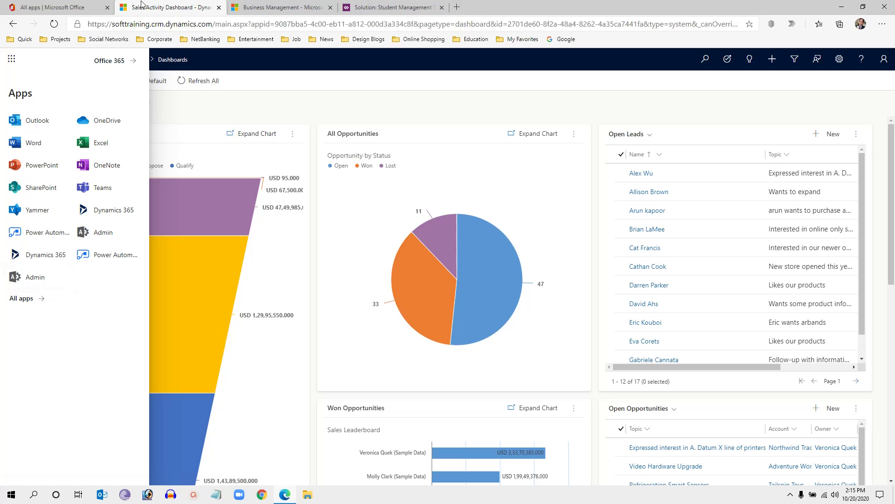
Launch the Admin app and switch to the new admin.microsoft.com tab
{"action": "left_click", "coordinate": [46, 4]}
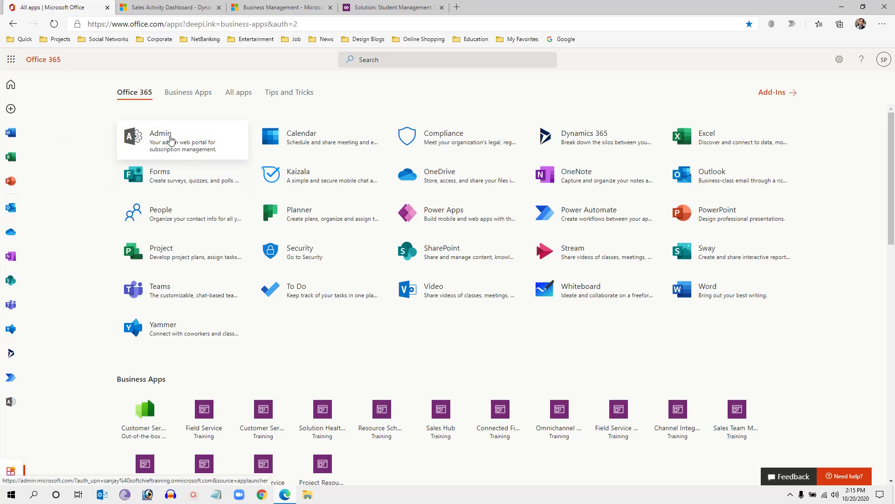
{"action": "left_click", "coordinate": [170, 140]}
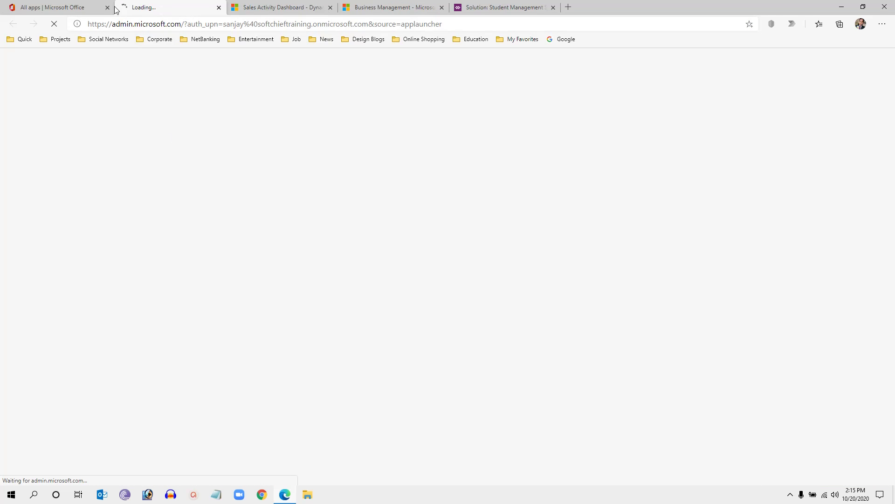
{"action": "left_click", "coordinate": [84, 7]}
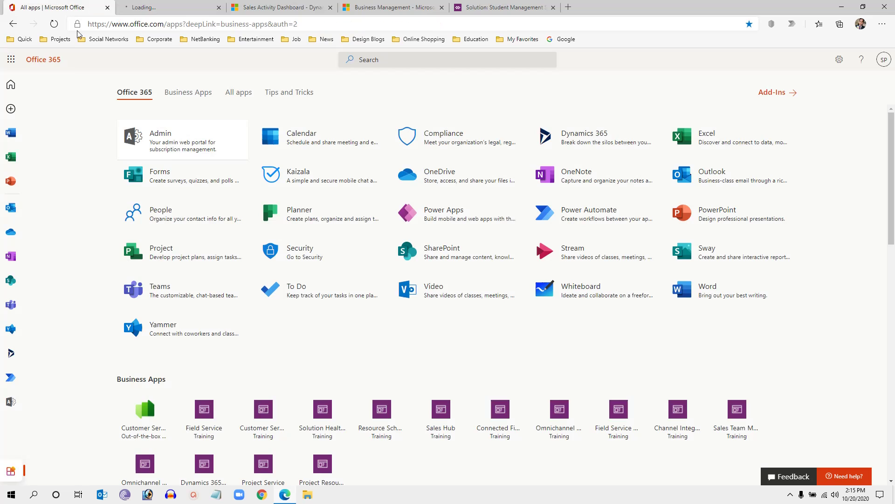
{"action": "left_click", "coordinate": [147, 11]}
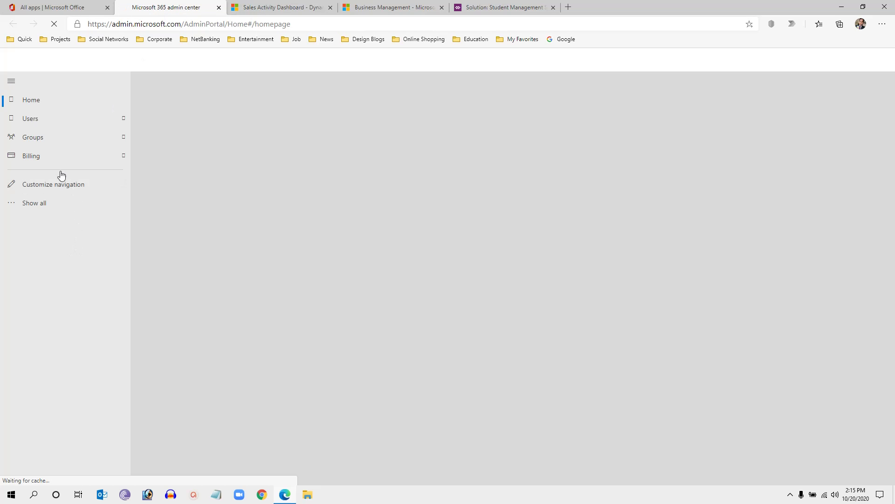
Go to Users > Active users and start adding a new user
{"action": "left_click", "coordinate": [123, 120]}
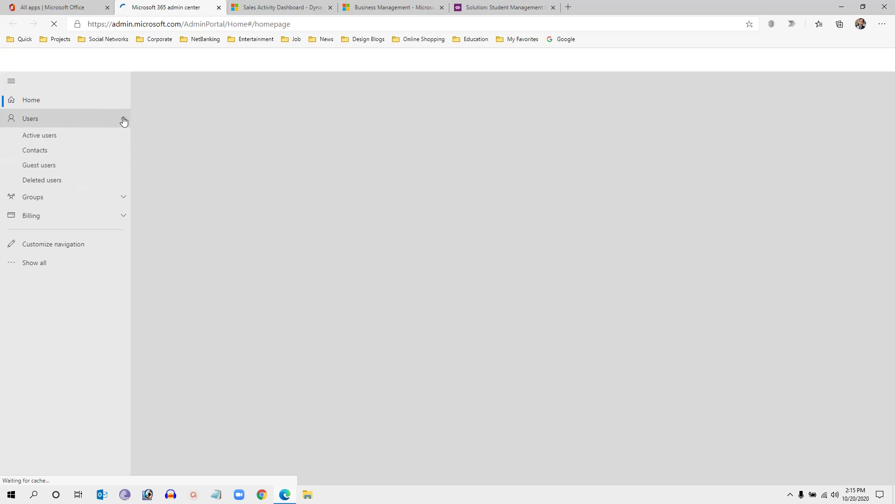
{"action": "left_click", "coordinate": [43, 138]}
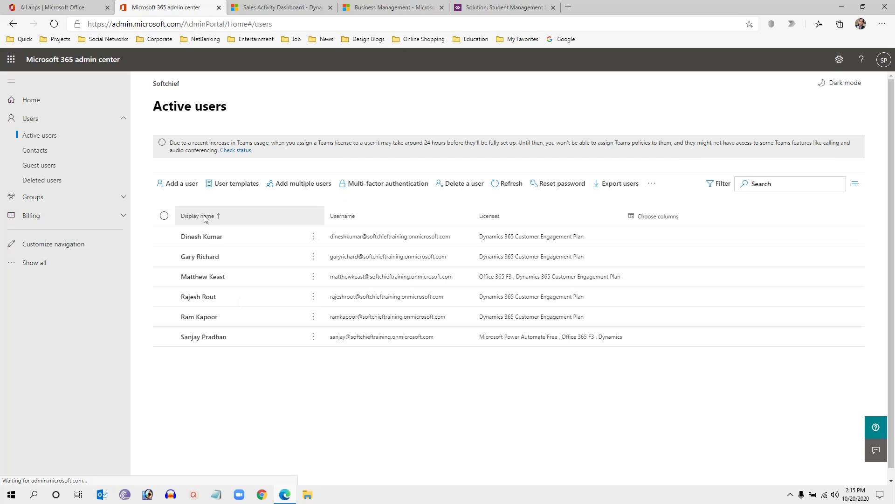
{"action": "left_click", "coordinate": [186, 184]}
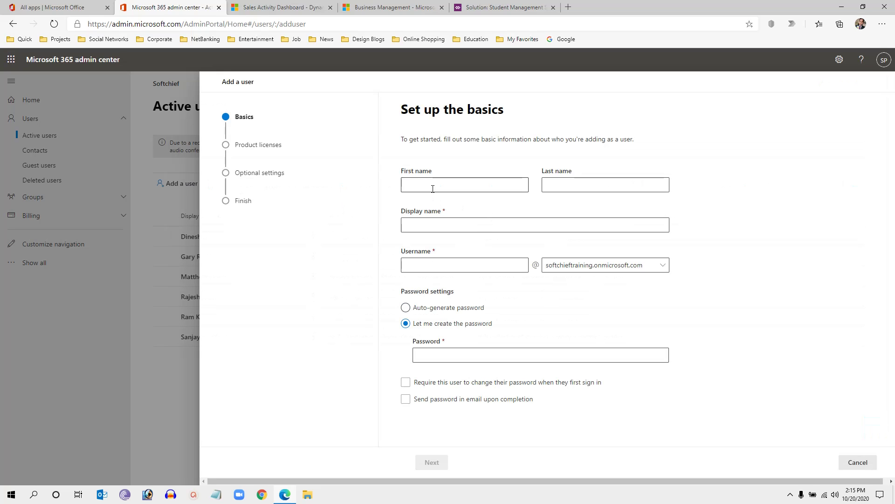
Enter the new user's name and a username, appending '123' to make it unique
{"action": "left_click", "coordinate": [433, 188]}
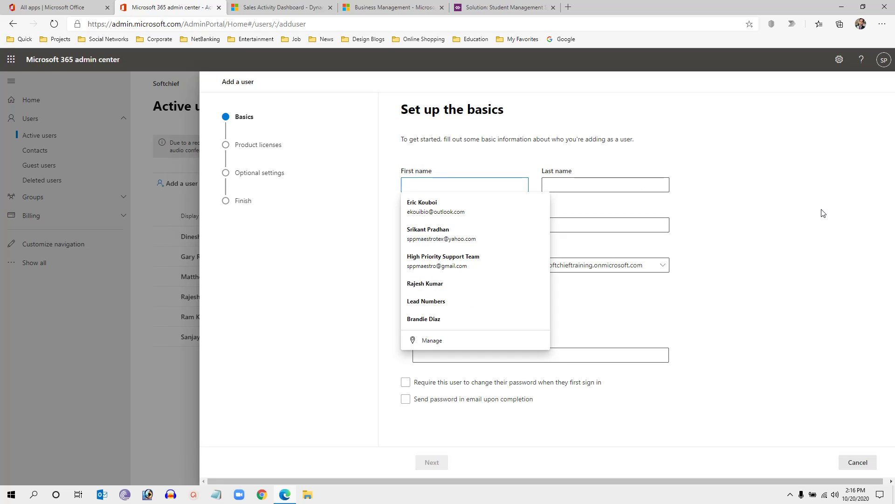
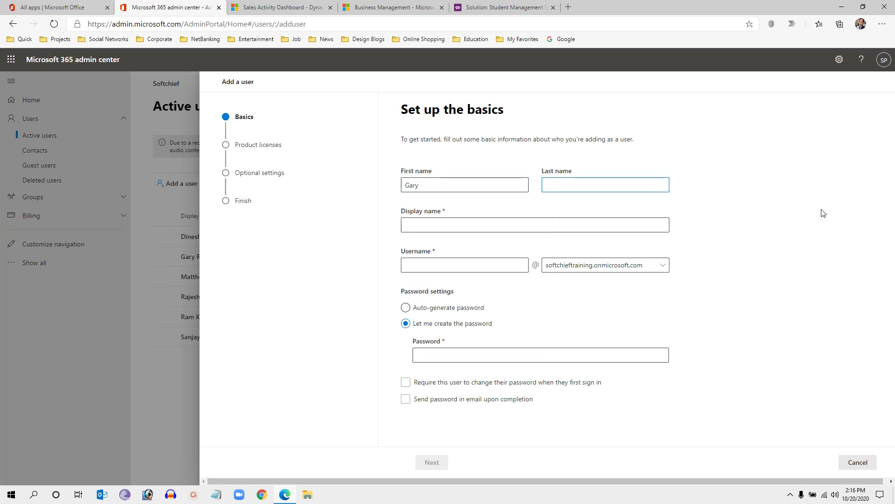
{"action": "left_click", "coordinate": [449, 224]}
{"action": "left_click_drag", "start_coordinate": [410, 225], "coordinate": [460, 224]}
{"action": "left_click", "coordinate": [460, 223]}
{"action": "left_click", "coordinate": [451, 266]}
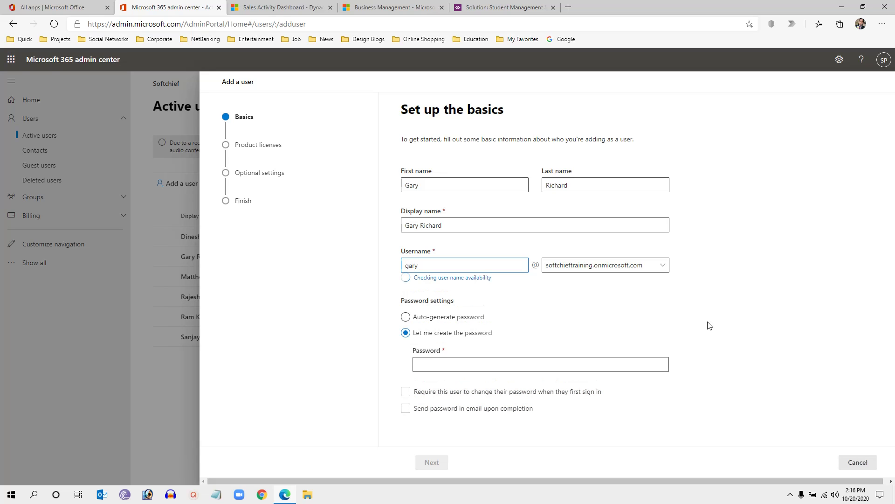
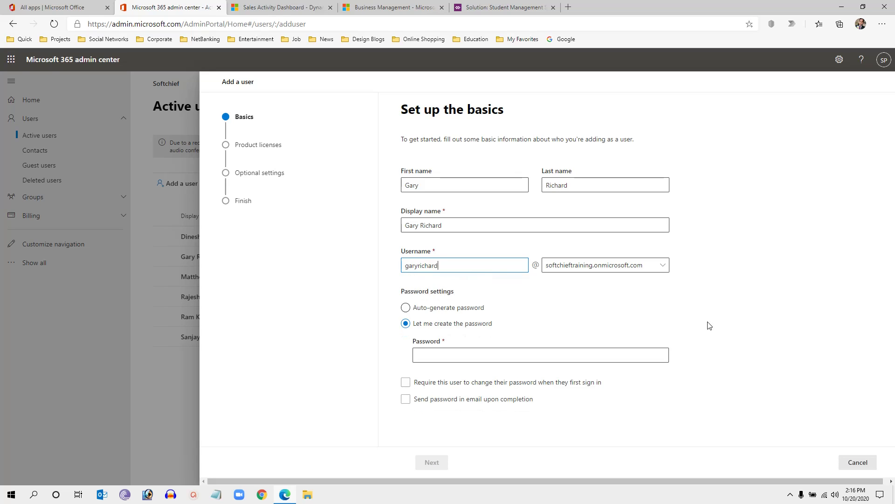
{"action": "left_click", "coordinate": [438, 280]}
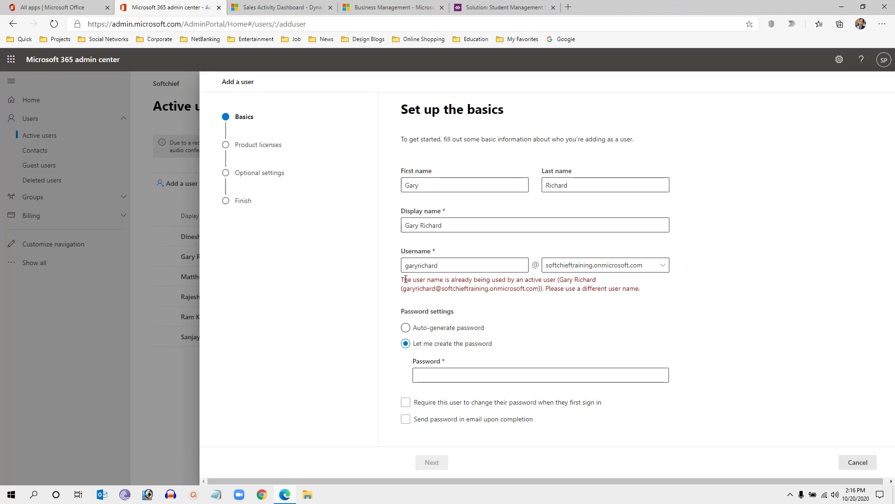
{"action": "left_click_drag", "start_coordinate": [408, 280], "coordinate": [558, 280]}
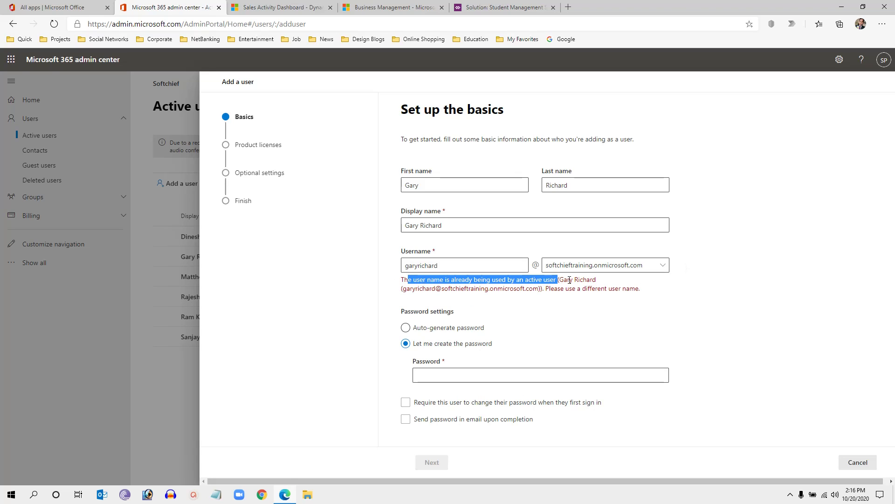
{"action": "left_click", "coordinate": [444, 264]}
{"action": "left_click", "coordinate": [443, 264]}
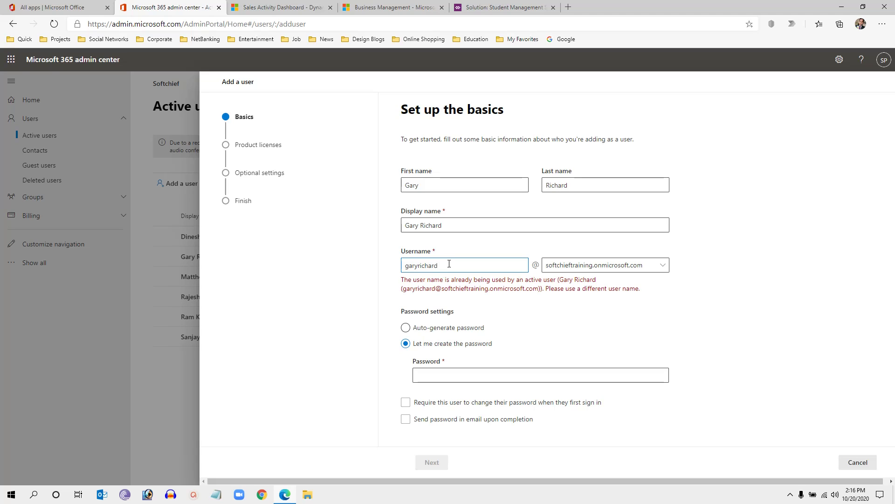
{"action": "type", "text": "123"}
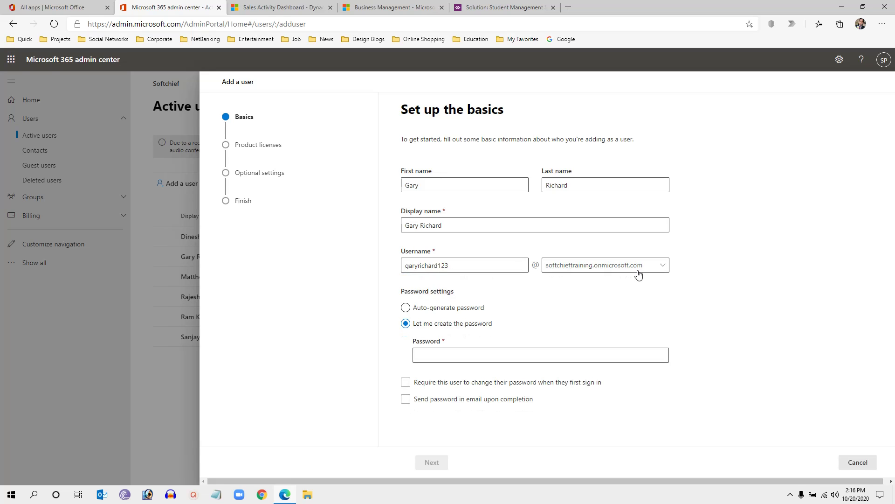
Create the password manually, typing the account password, and require a change at first sign-in
{"action": "left_click", "coordinate": [406, 308]}
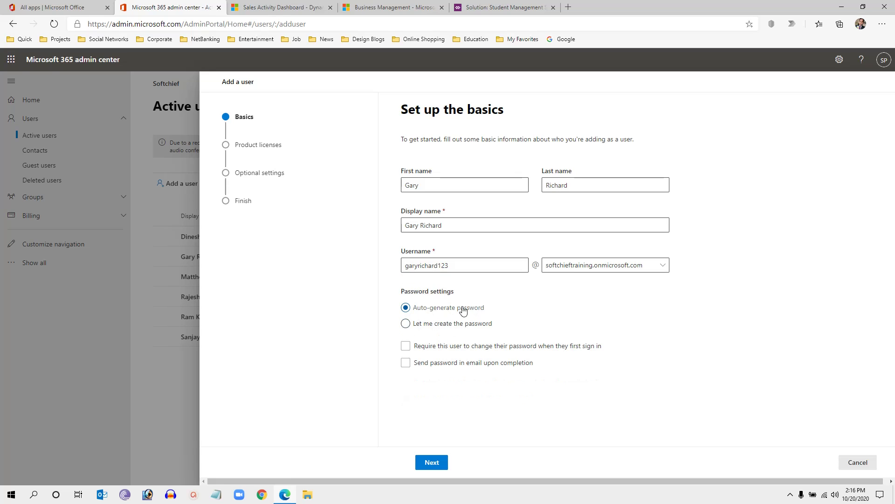
{"action": "left_click", "coordinate": [404, 324]}
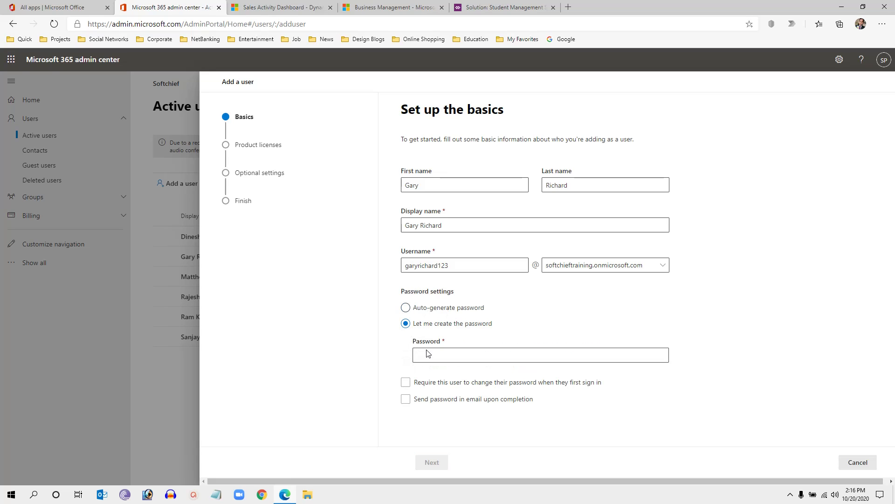
{"action": "left_click", "coordinate": [444, 353]}
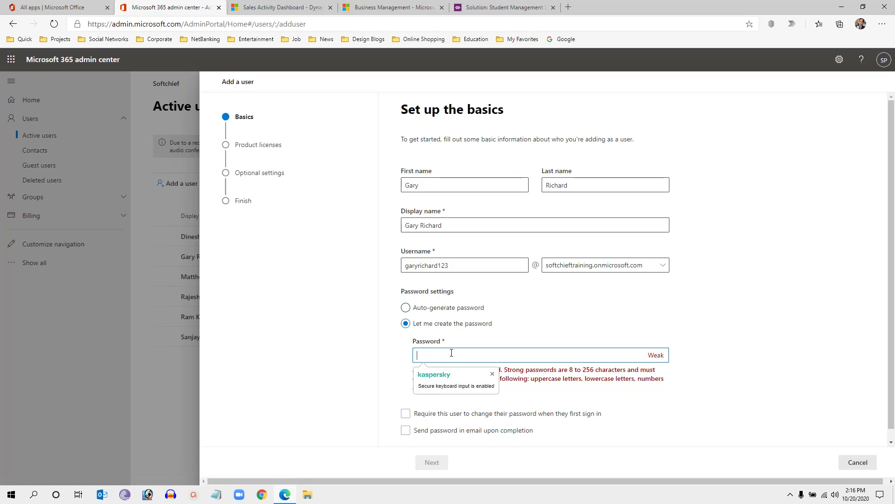
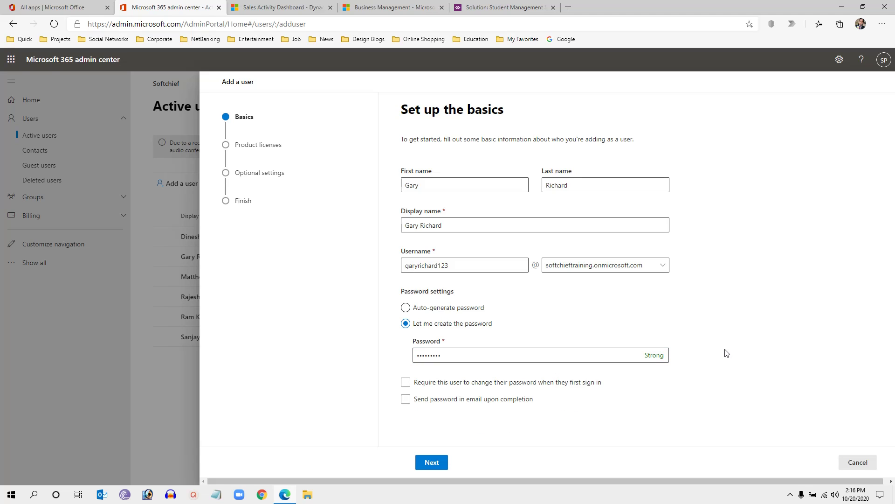
{"action": "left_click", "coordinate": [406, 382]}
Turn off both the first-sign-in password change and emailing the password
{"action": "left_click", "coordinate": [407, 385]}
{"action": "left_click", "coordinate": [406, 399]}
{"action": "left_click", "coordinate": [406, 396]}
Assign Dynamics 365 Customer Engagement Plan, Microsoft Power Automate Free and Office 365 F3 licenses
{"action": "left_click", "coordinate": [438, 465]}
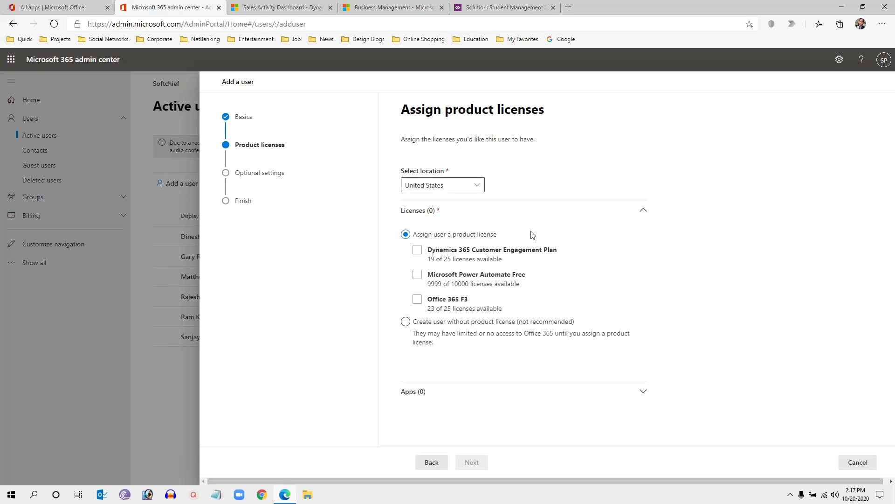
{"action": "left_click", "coordinate": [418, 251]}
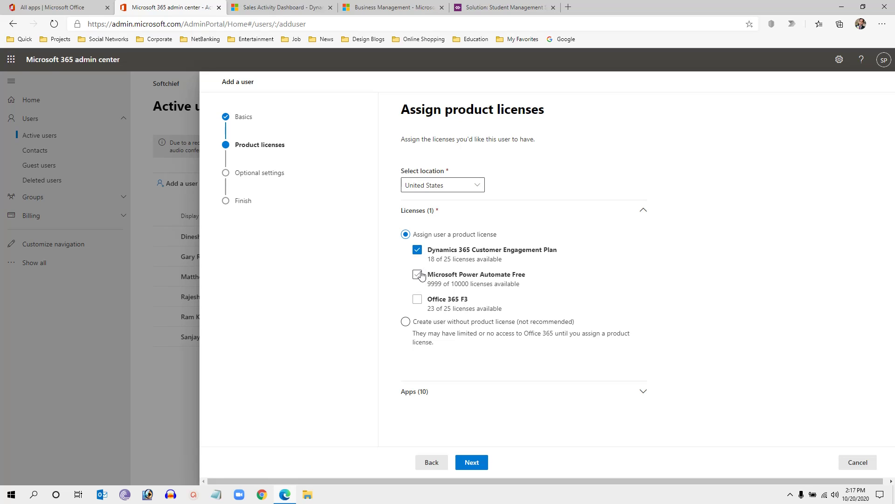
{"action": "left_click", "coordinate": [418, 274]}
{"action": "left_click", "coordinate": [417, 299]}
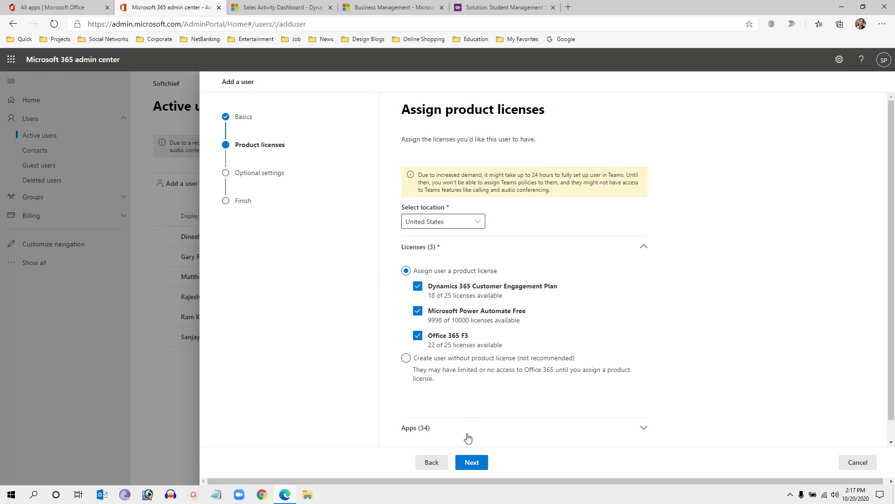
{"action": "scroll", "coordinate": [515, 396], "scroll_direction": "down", "scroll_amount": 1}
{"action": "left_click", "coordinate": [472, 462]}
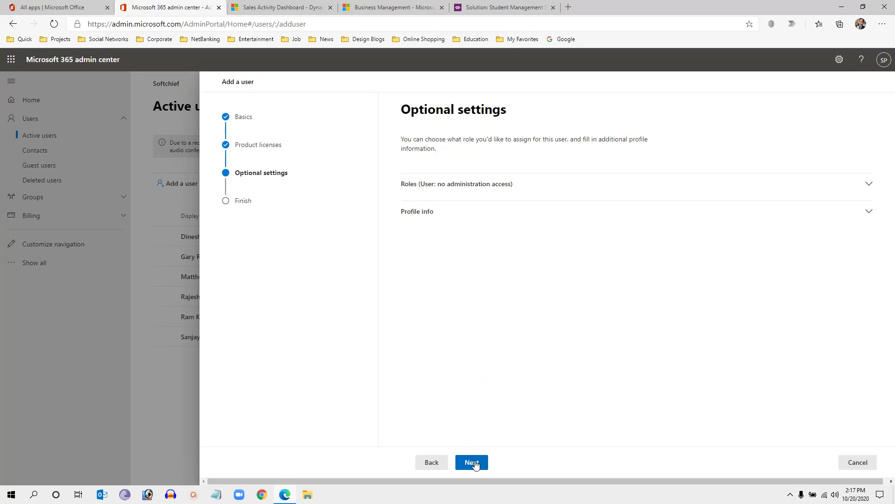
On the review page, copy the new user's full username into Notepad
{"action": "left_click", "coordinate": [475, 463]}
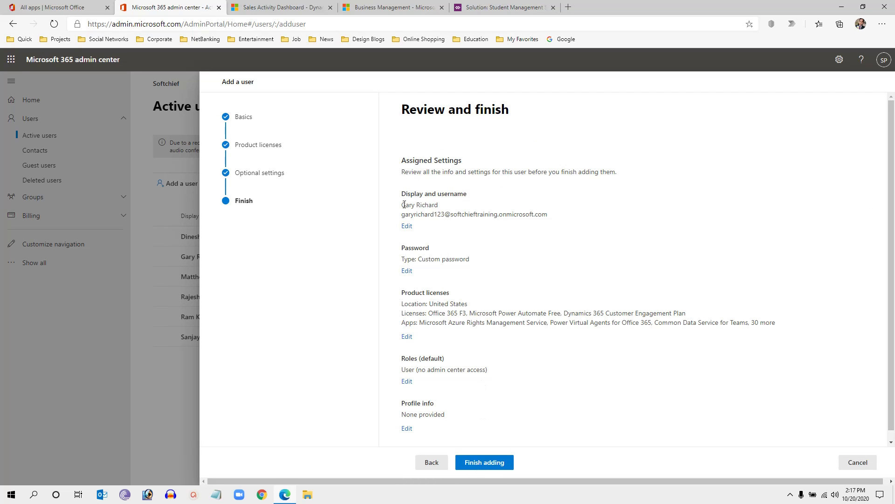
{"action": "left_click_drag", "start_coordinate": [402, 214], "coordinate": [555, 218]}
{"action": "key", "text": "ctrl+c"}
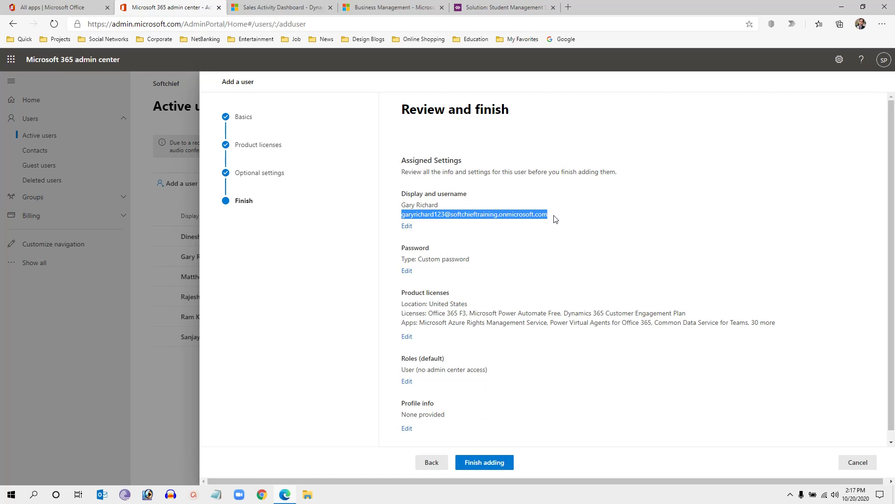
{"action": "left_click", "coordinate": [223, 495]}
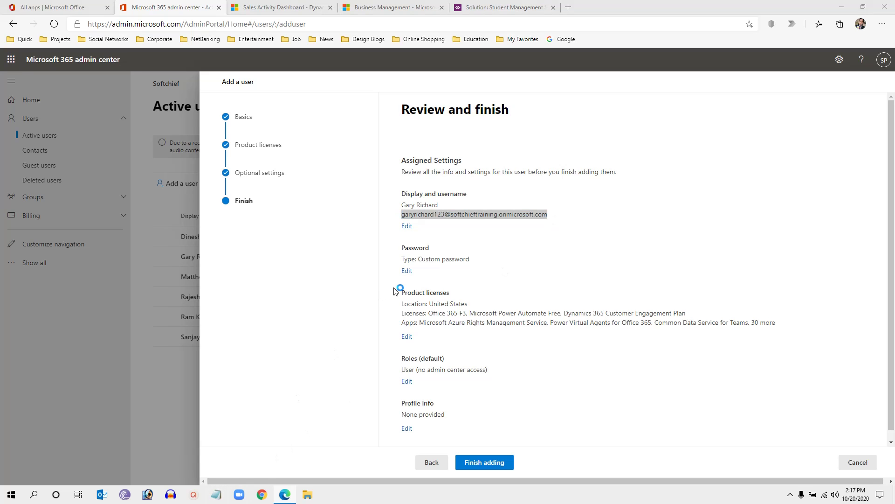
{"action": "key", "text": "ctrl+v"}
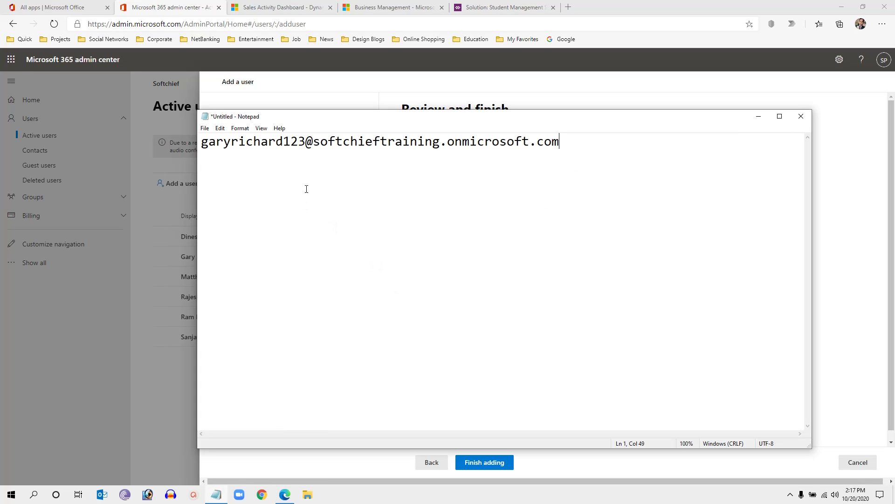
{"action": "left_click", "coordinate": [758, 117]}
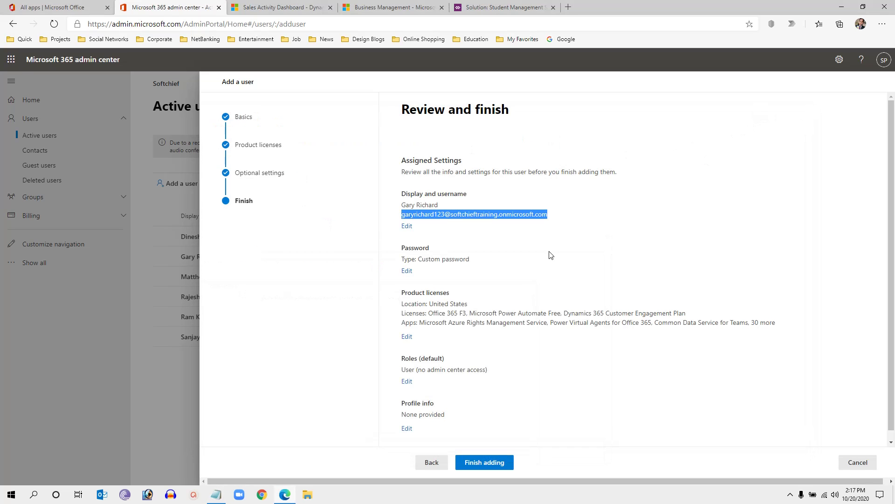
{"action": "left_click", "coordinate": [539, 277]}
Finish adding the new user account
{"action": "left_click", "coordinate": [488, 462]}
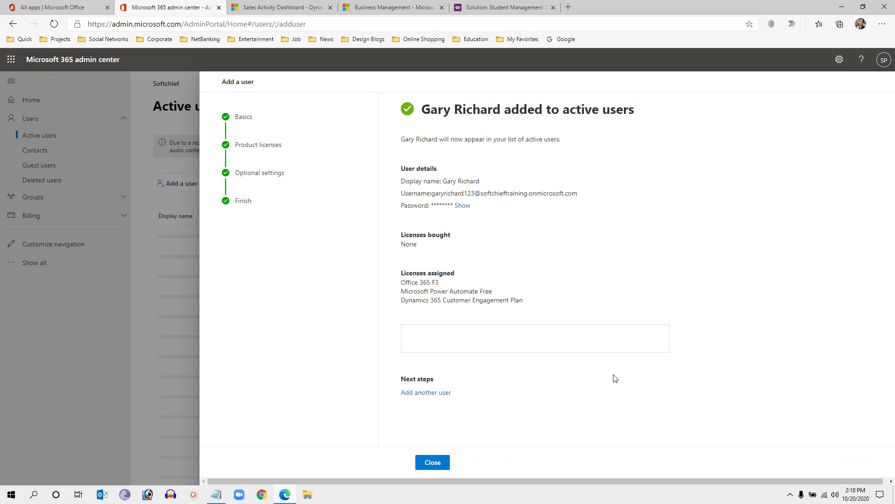
{"action": "scroll", "coordinate": [499, 277], "scroll_direction": "down", "scroll_amount": 3}
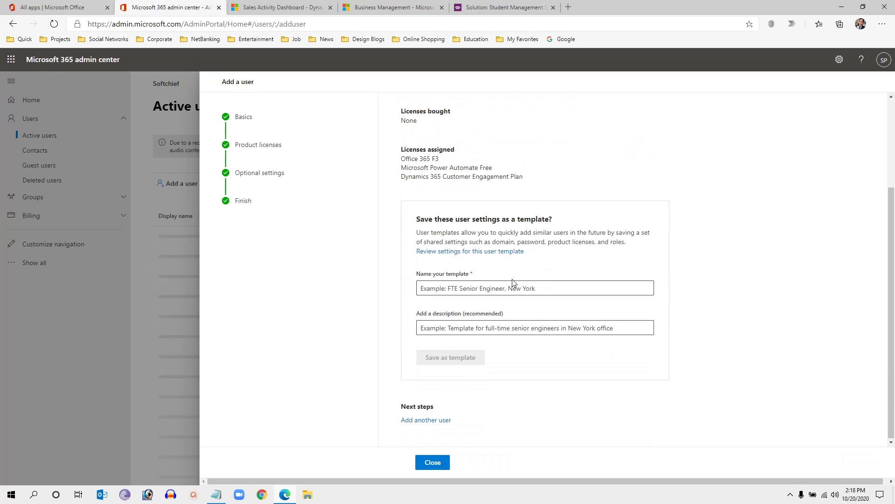
{"action": "scroll", "coordinate": [513, 283], "scroll_direction": "up", "scroll_amount": 3}
Close the panel, select the newly added account in Active users, and return to Dynamics 365
{"action": "left_click", "coordinate": [433, 464]}
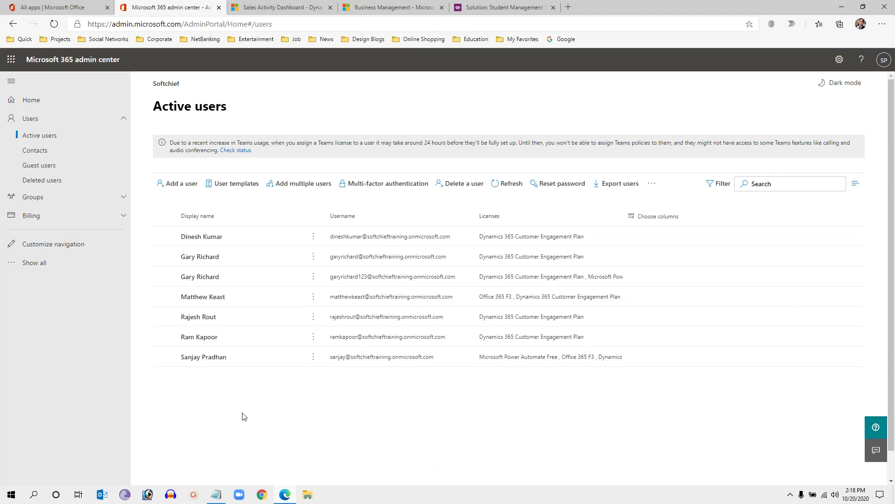
{"action": "left_click", "coordinate": [164, 257]}
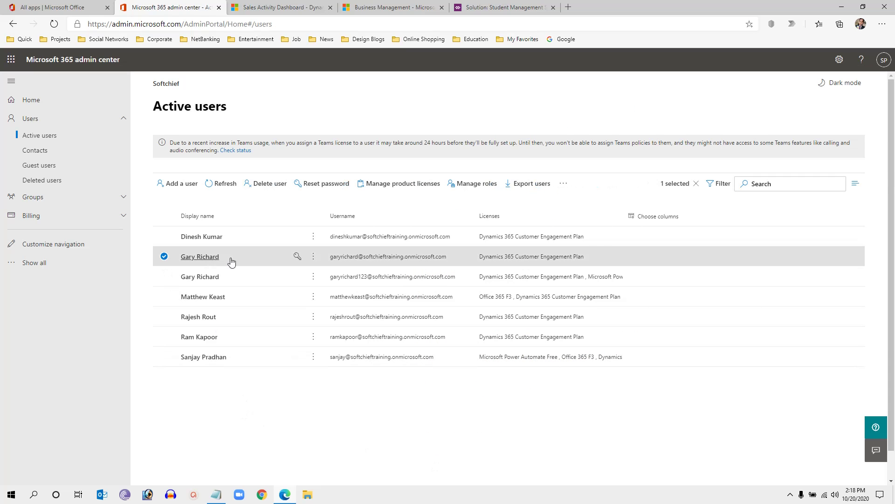
{"action": "left_click", "coordinate": [164, 257]}
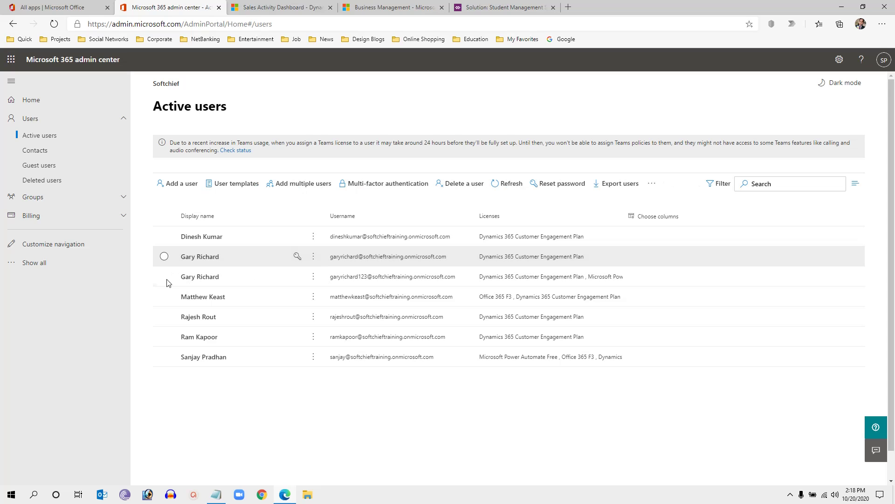
{"action": "left_click", "coordinate": [164, 276]}
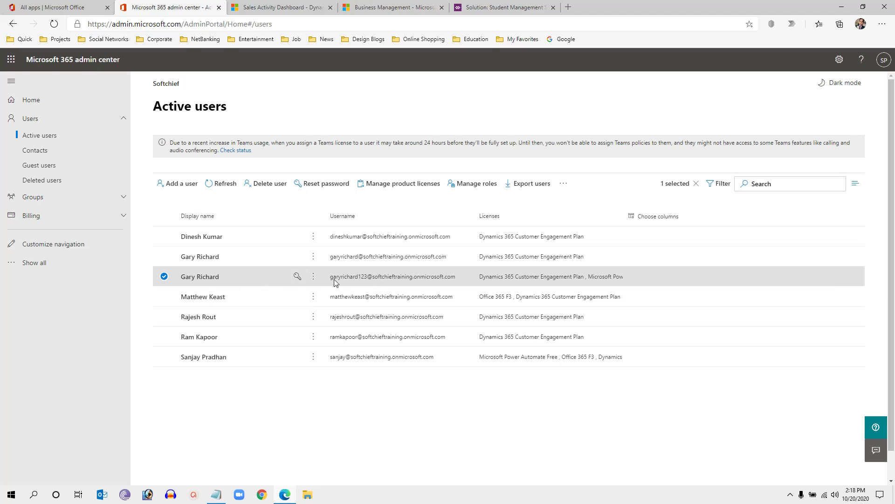
{"action": "left_click", "coordinate": [294, 8]}
Navigate to Settings > Security > Users in Dynamics 365
{"action": "left_click", "coordinate": [377, 11]}
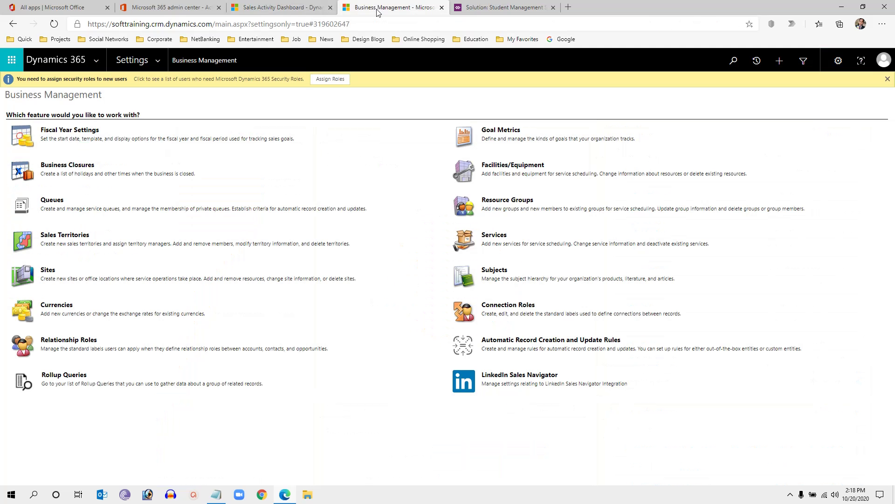
{"action": "left_click", "coordinate": [157, 61]}
{"action": "left_click", "coordinate": [242, 167]}
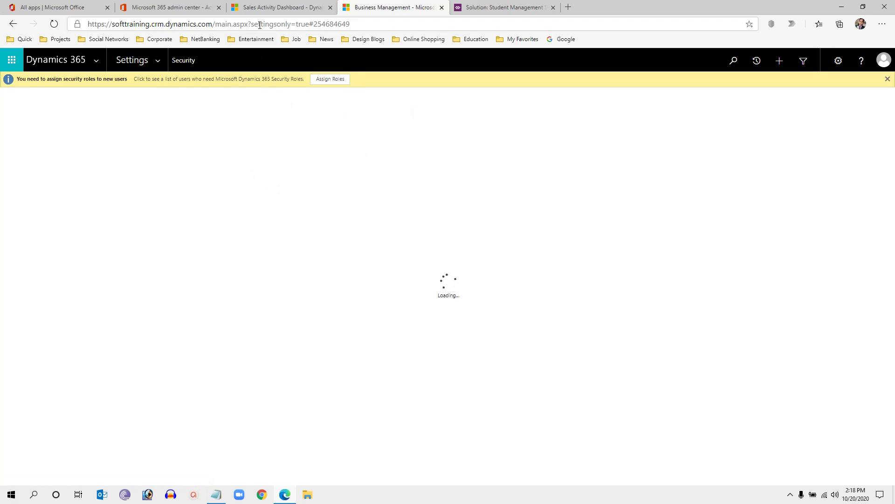
{"action": "left_click", "coordinate": [190, 9]}
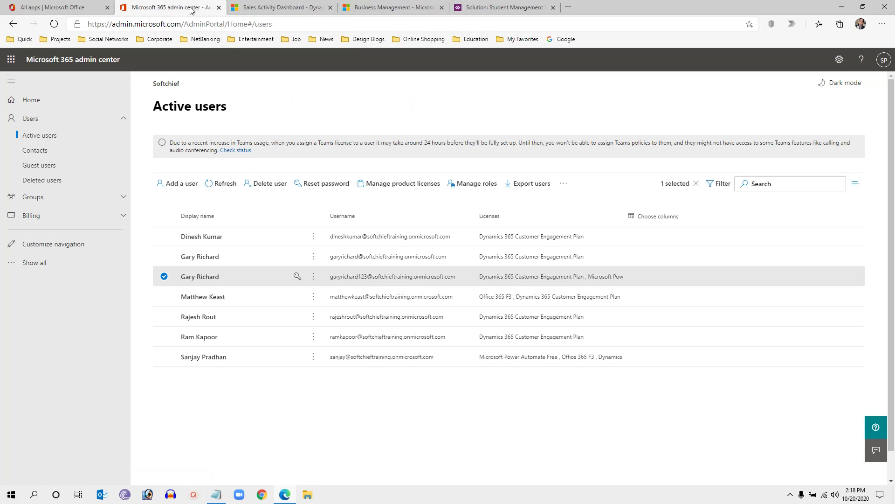
{"action": "left_click", "coordinate": [367, 5]}
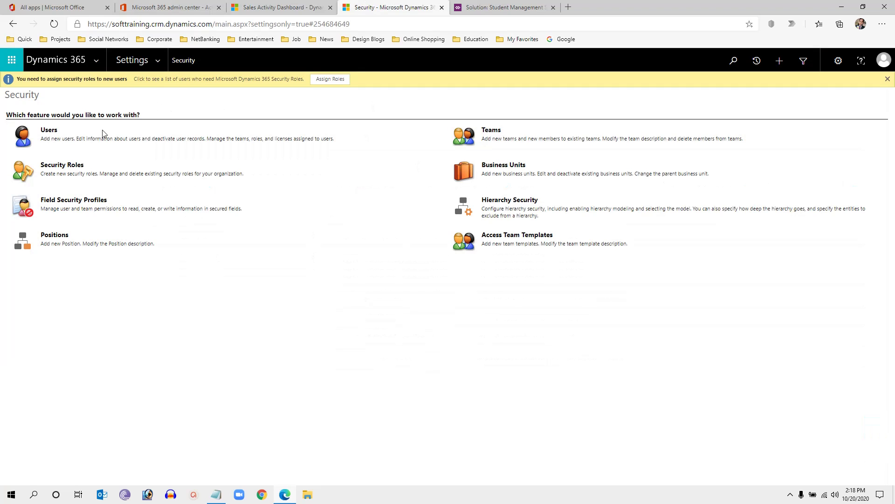
{"action": "left_click", "coordinate": [50, 135]}
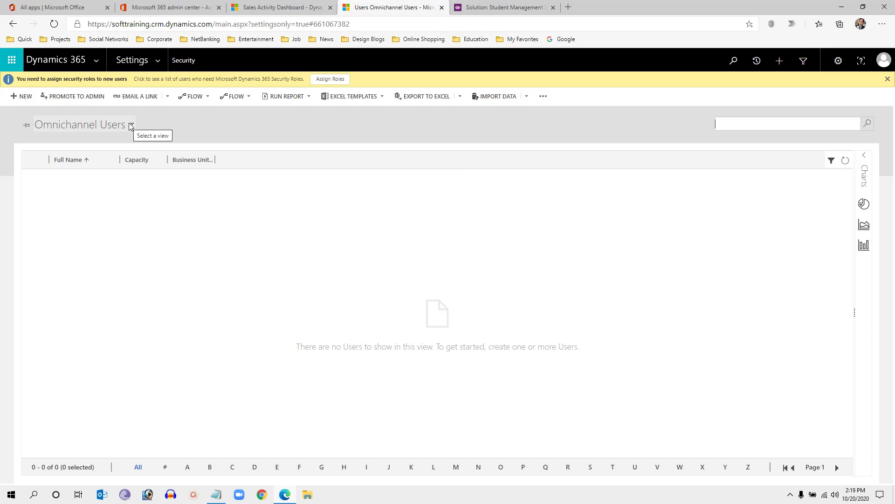
Switch the users view to 'Users with no assigned security roles'
{"action": "left_click", "coordinate": [131, 125]}
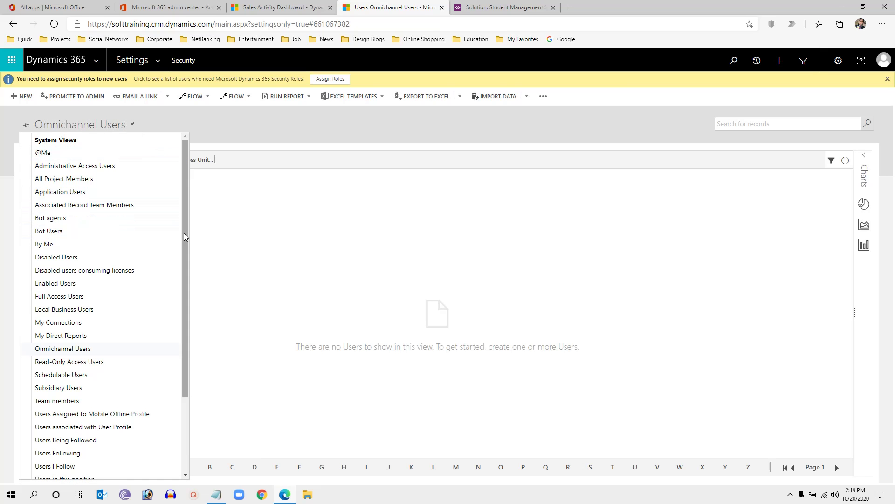
{"action": "left_click_drag", "start_coordinate": [184, 234], "coordinate": [184, 326]}
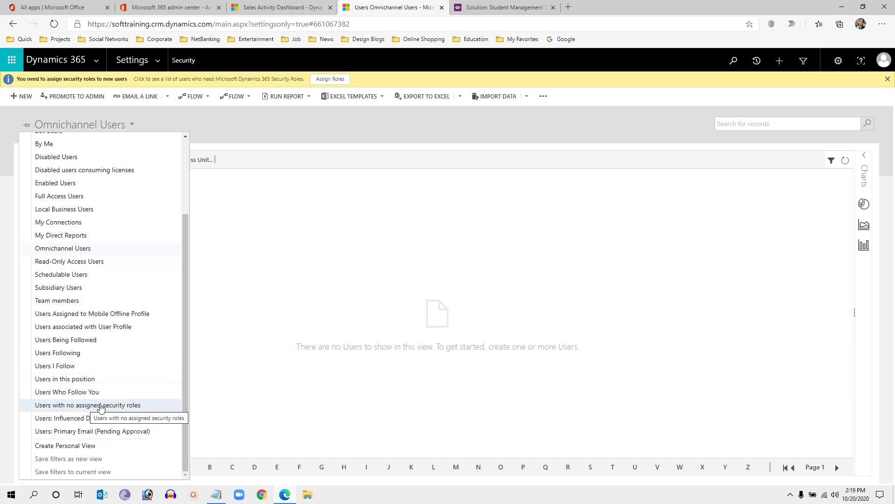
{"action": "left_click", "coordinate": [114, 405]}
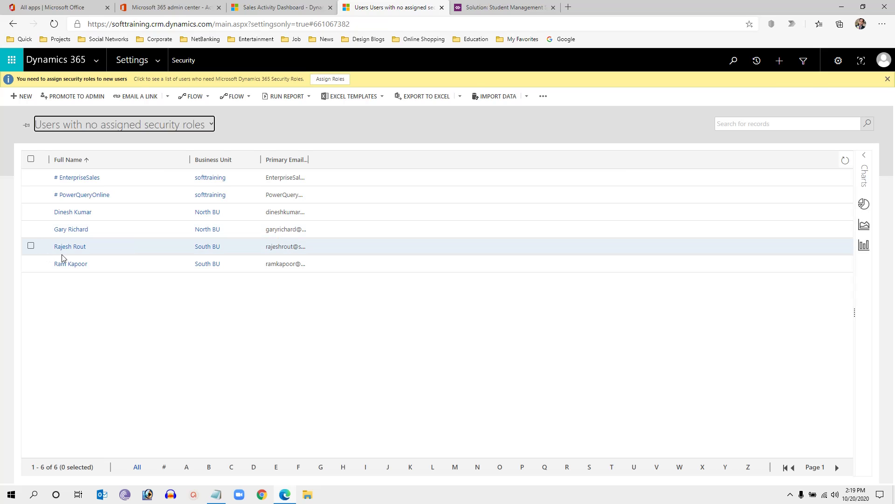
Re-sort the list by Full Name, widen Primary Email, and select the new user's row
{"action": "left_click", "coordinate": [305, 160]}
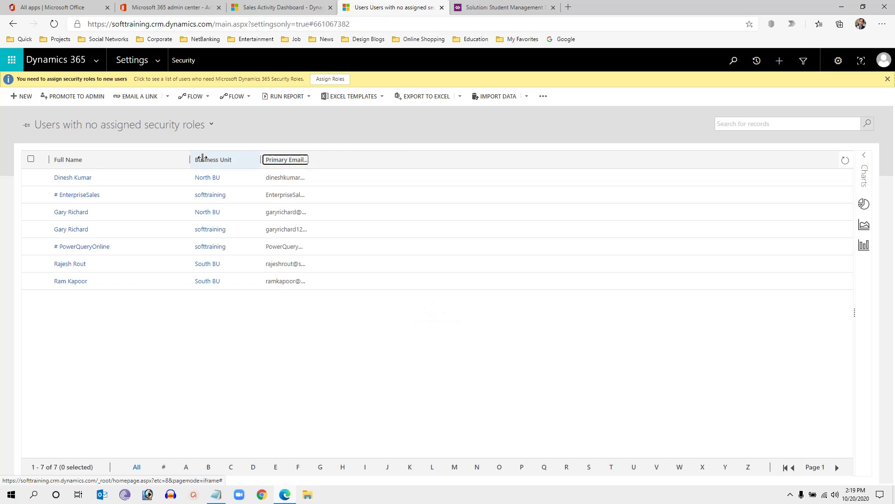
{"action": "left_click", "coordinate": [142, 164]}
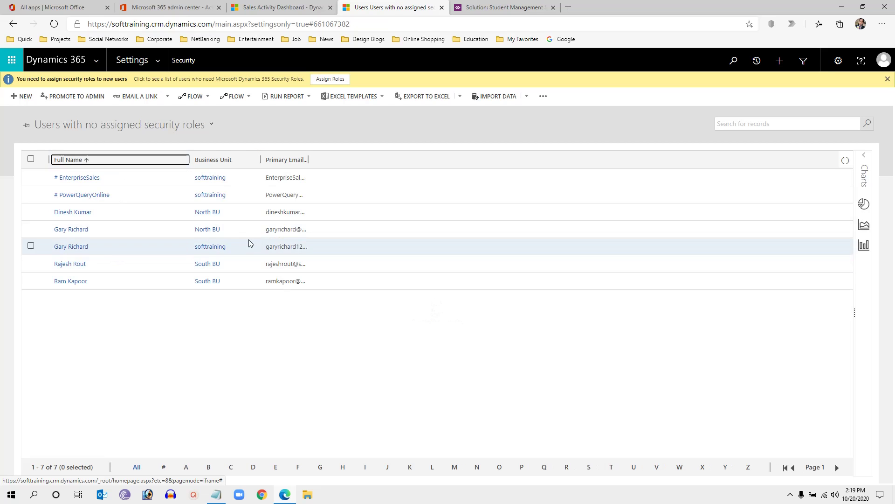
{"action": "left_click_drag", "start_coordinate": [308, 159], "coordinate": [419, 157]}
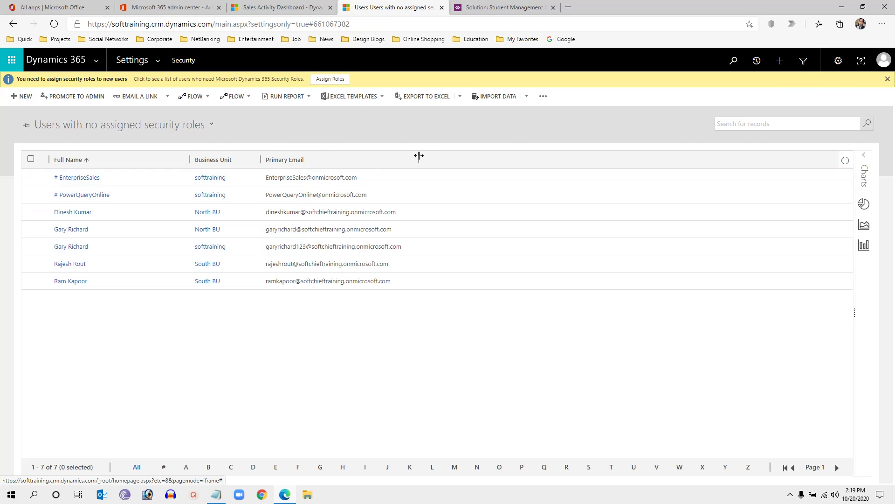
{"action": "left_click", "coordinate": [31, 246]}
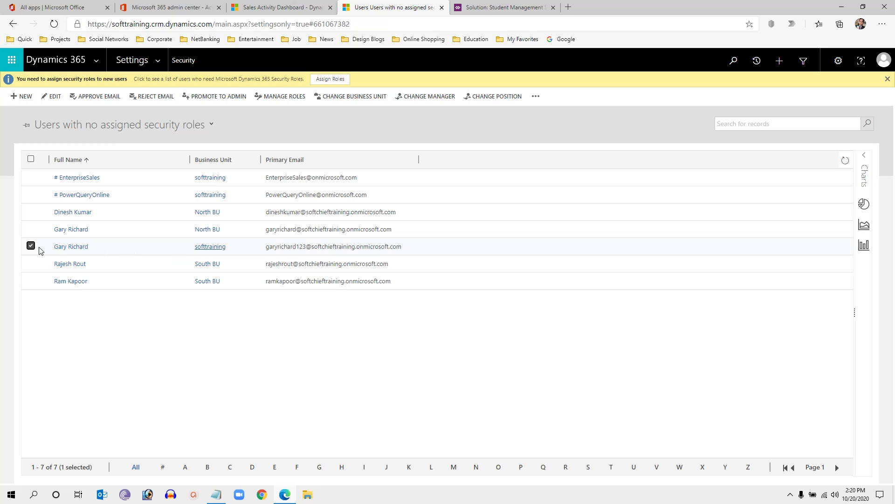
Open the new user's Dynamics 365 record and bring up the Manage User Roles list
{"action": "double_click", "coordinate": [137, 251]}
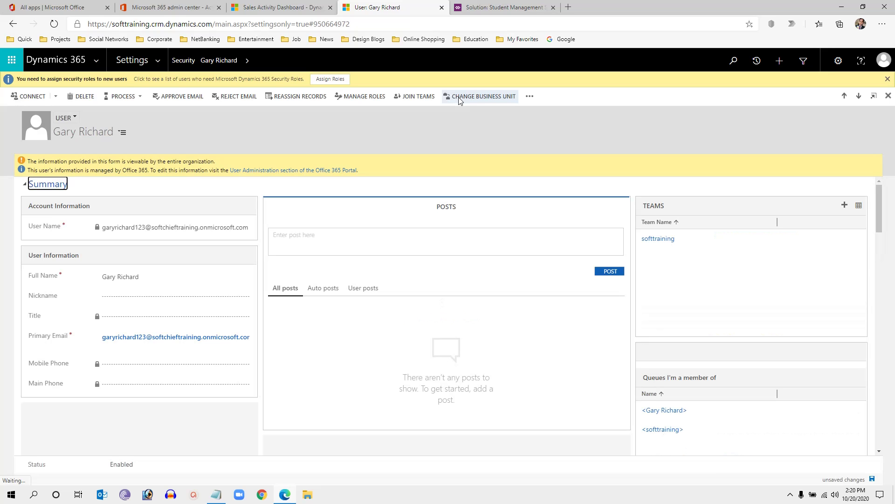
{"action": "left_click", "coordinate": [353, 97]}
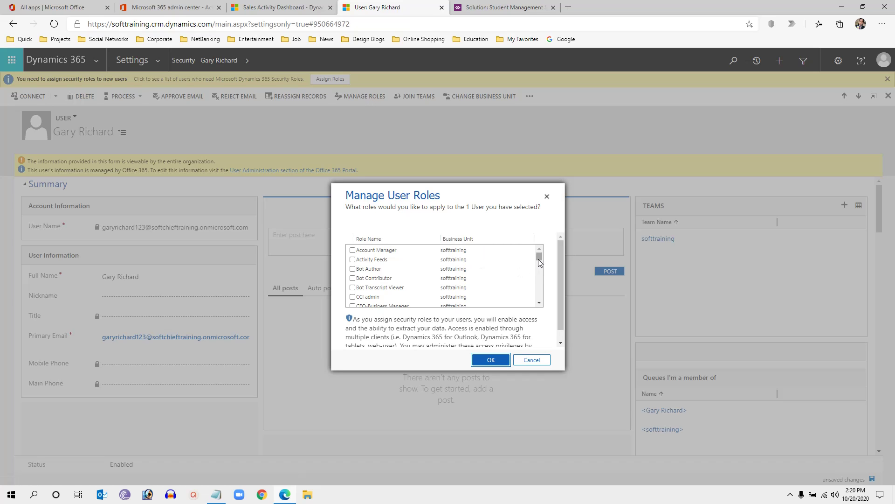
Check the Salesperson role in Manage User Roles and confirm it for the new user
{"action": "left_click_drag", "start_coordinate": [539, 256], "coordinate": [540, 287]}
{"action": "scroll", "coordinate": [354, 290], "scroll_direction": "down", "scroll_amount": 3}
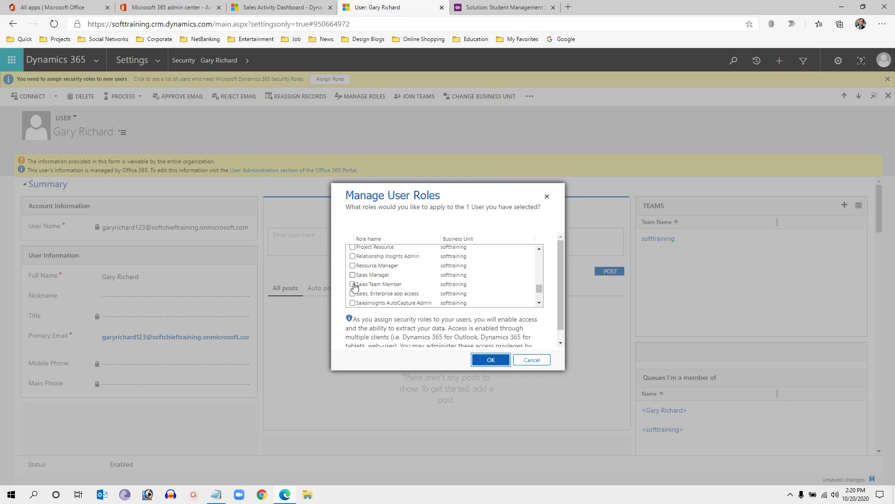
{"action": "left_click", "coordinate": [362, 295]}
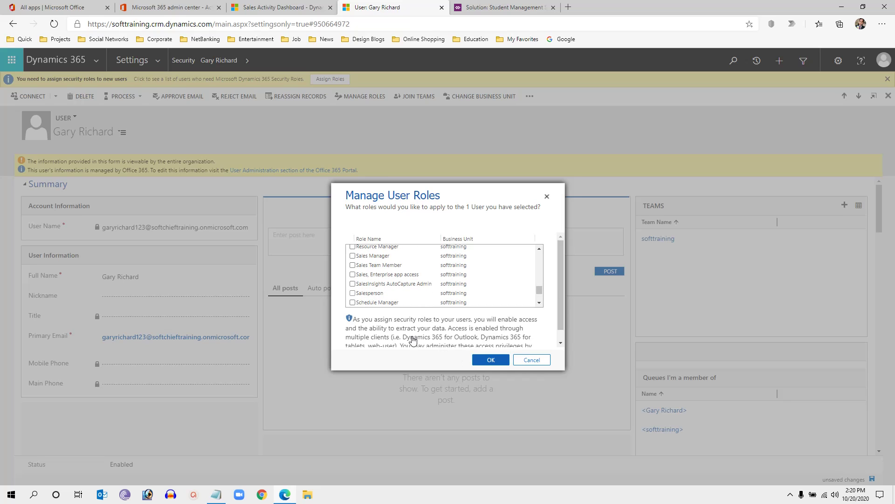
{"action": "left_click", "coordinate": [490, 363]}
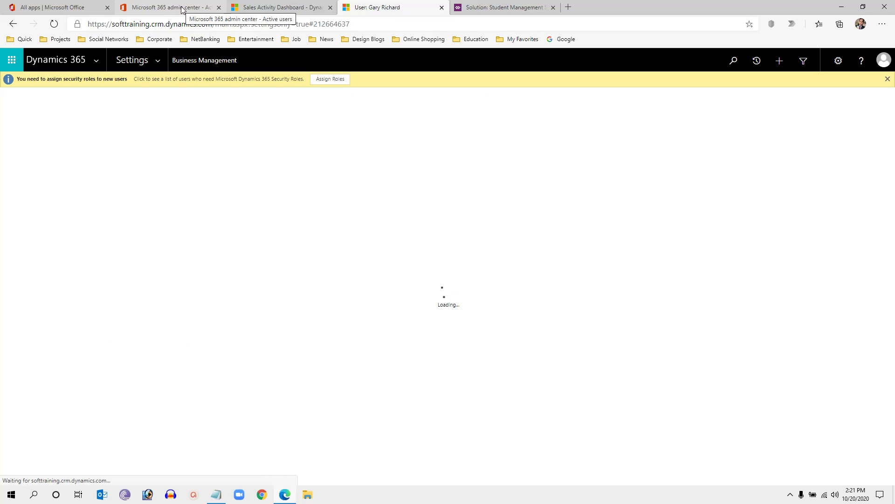
Close the Microsoft 365 admin center tab from the Active users page
{"action": "left_click", "coordinate": [182, 10]}
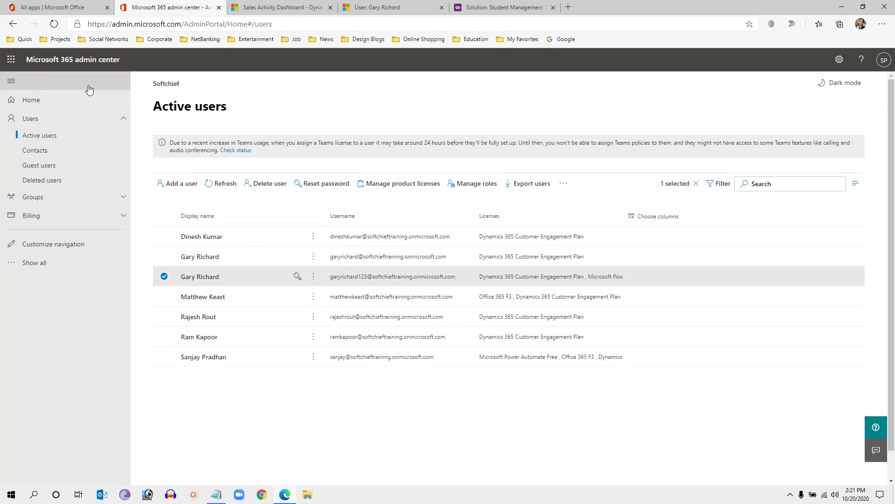
{"action": "left_click_drag", "start_coordinate": [50, 59], "coordinate": [115, 59]}
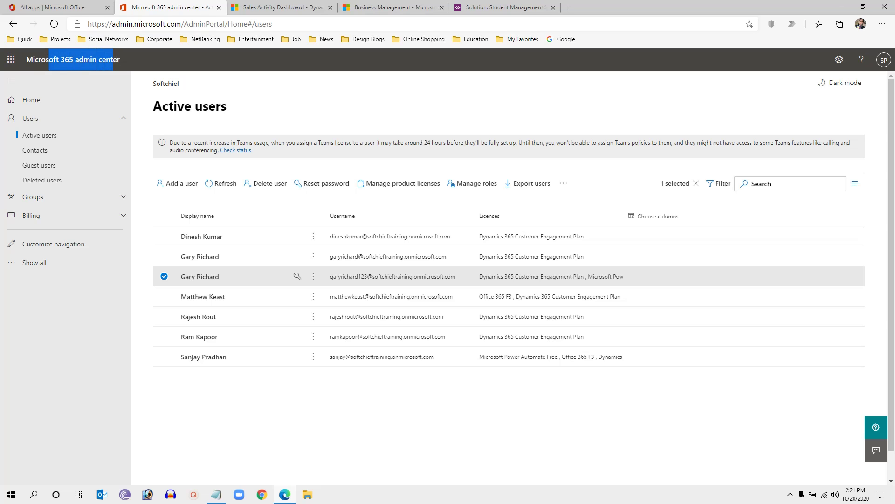
{"action": "left_click", "coordinate": [116, 59]}
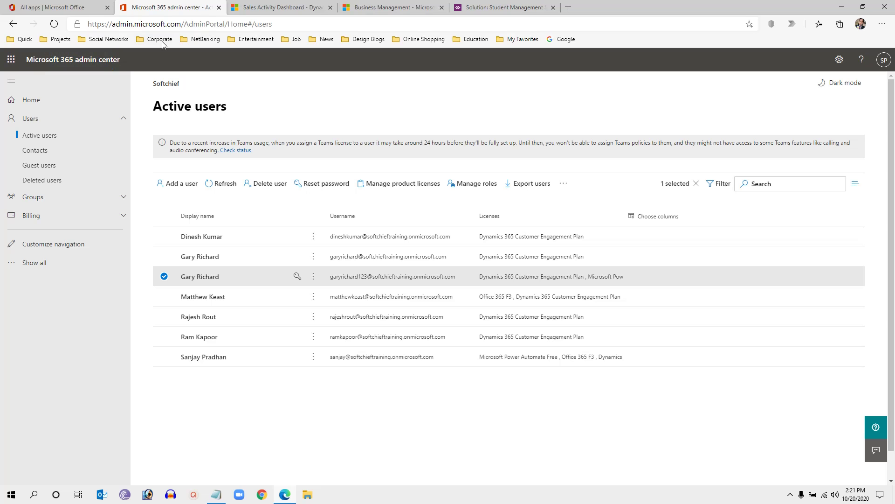
{"action": "left_click", "coordinate": [218, 8]}
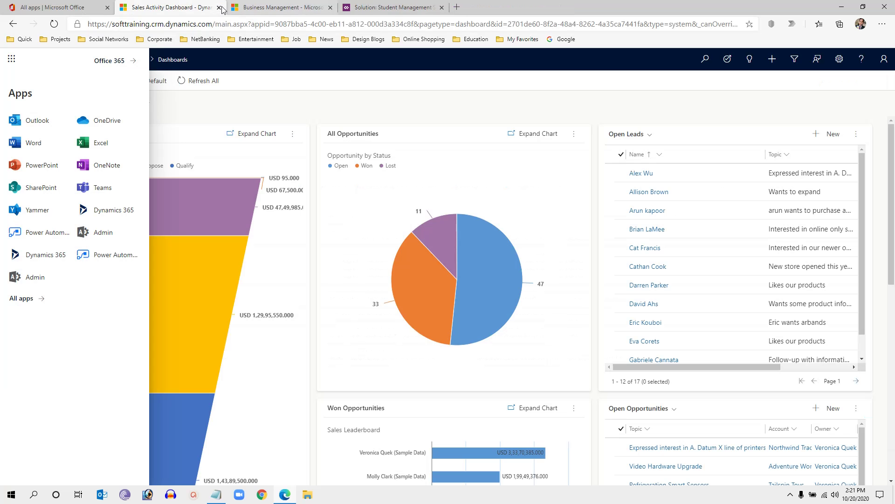
Check the Business Management and Student Management pages, then minimize Edge to the desktop
{"action": "left_click", "coordinate": [290, 102]}
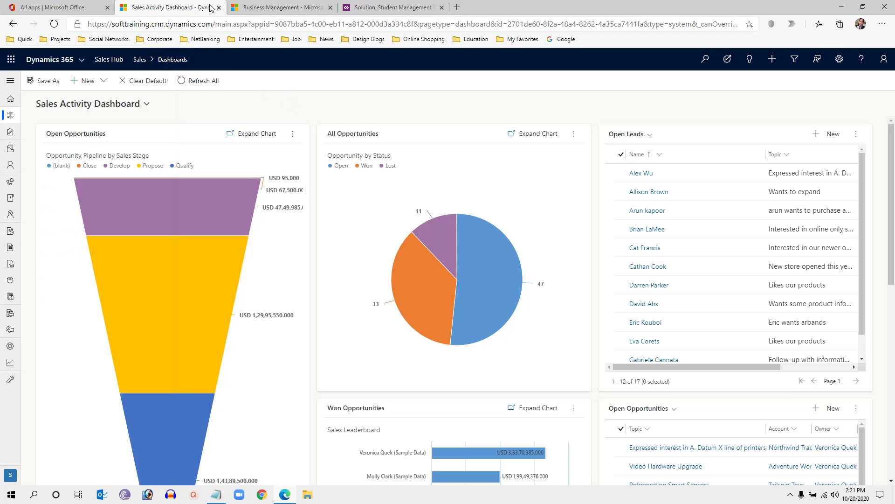
{"action": "left_click", "coordinate": [284, 9]}
{"action": "left_click", "coordinate": [401, 8]}
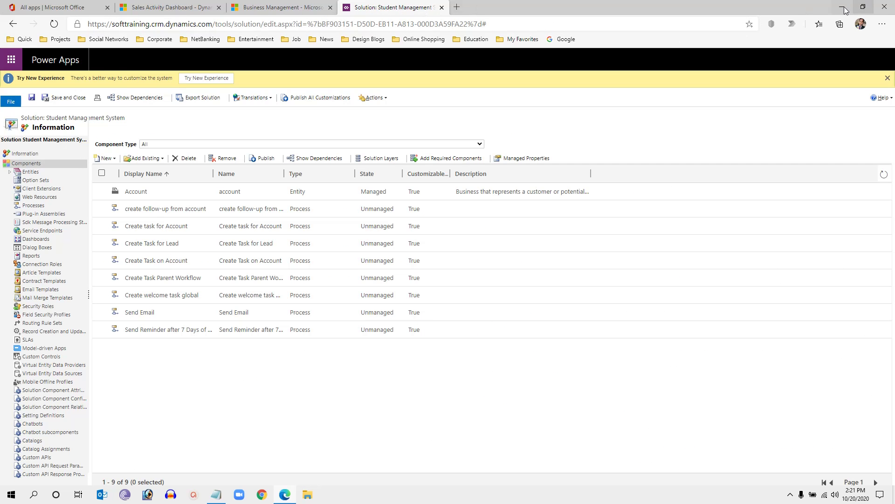
{"action": "left_click", "coordinate": [843, 7]}
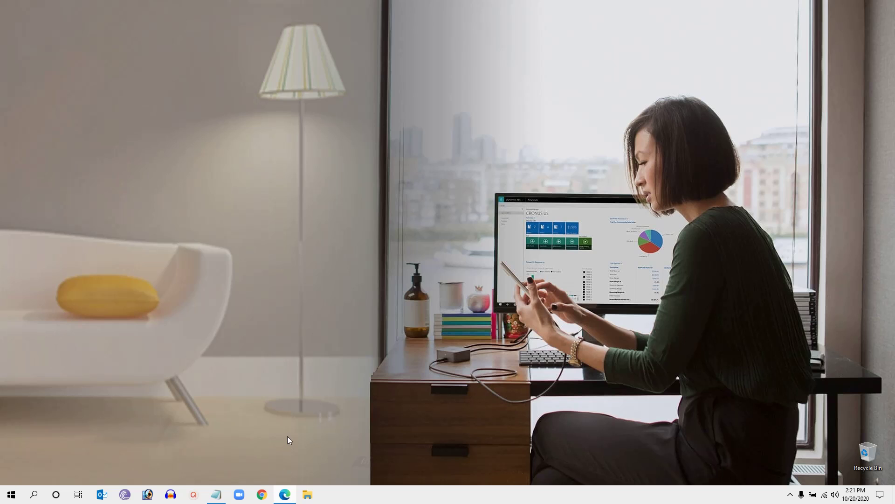
Open a new Edge InPrivate window from the taskbar and maximize it to full screen
{"action": "right_click", "coordinate": [287, 494]}
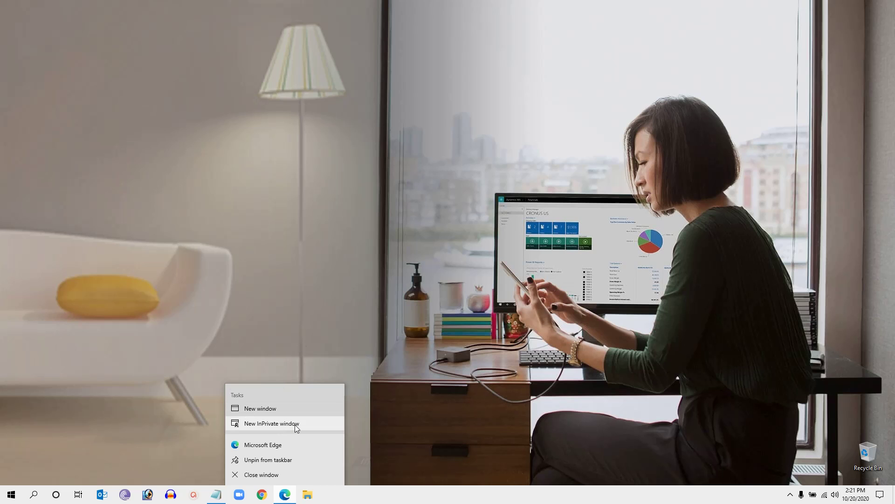
{"action": "key", "text": "Escape"}
{"action": "left_click", "coordinate": [217, 495]}
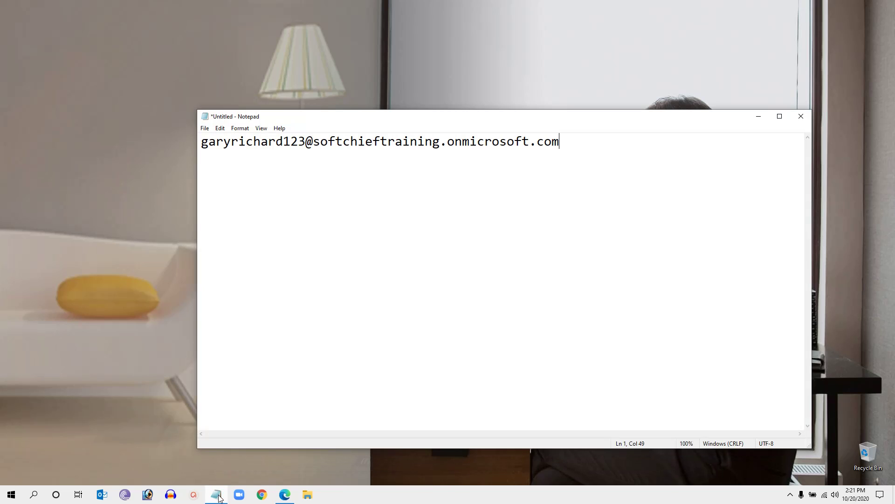
{"action": "left_click", "coordinate": [218, 496]}
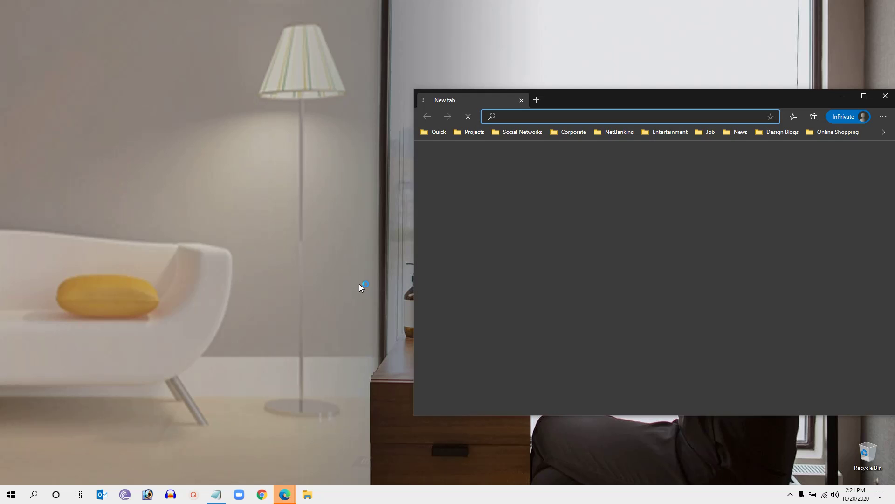
{"action": "double_click", "coordinate": [612, 98]}
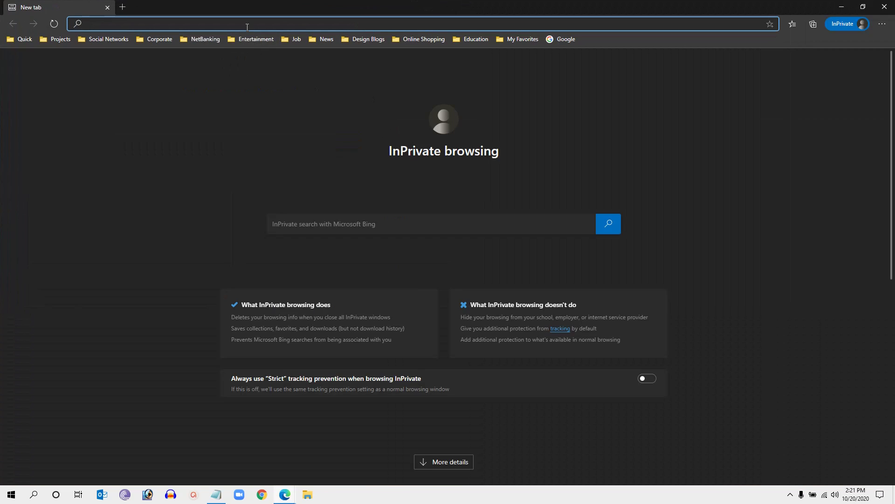
Load office.com and copy the user's address from Notepad, closing the note without saving
{"action": "type", "text": "office.com"}
{"action": "key", "text": "Return"}
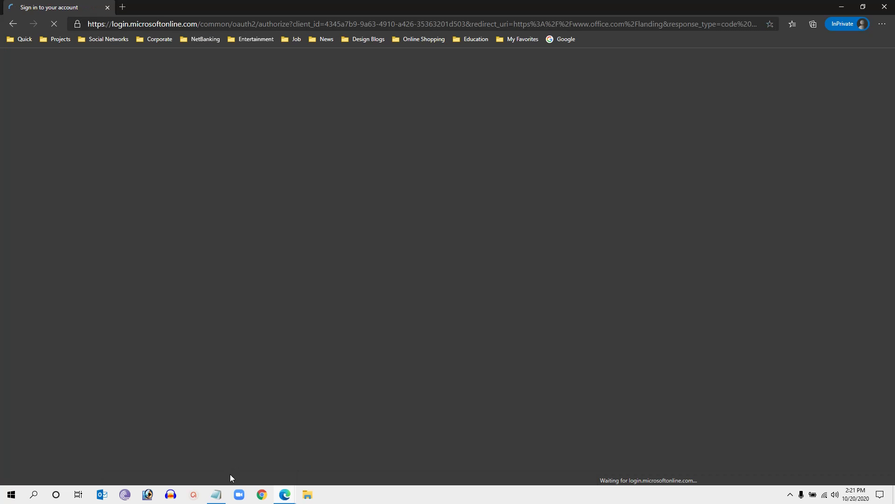
{"action": "left_click", "coordinate": [216, 495]}
{"action": "left_click_drag", "start_coordinate": [566, 139], "coordinate": [198, 141]}
{"action": "key", "text": "ctrl+c"}
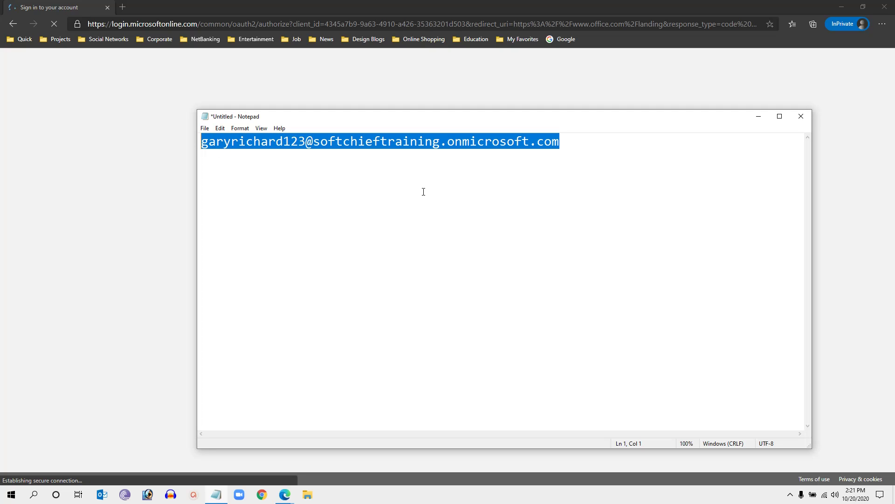
{"action": "left_click", "coordinate": [801, 116]}
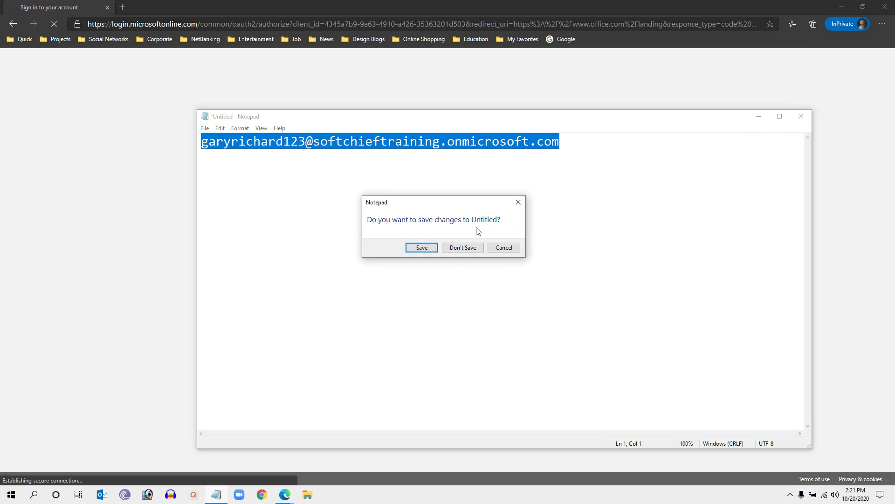
{"action": "left_click", "coordinate": [465, 245]}
Paste the user's address into the sign-in Email field and continue to the password prompt
{"action": "left_click", "coordinate": [426, 246]}
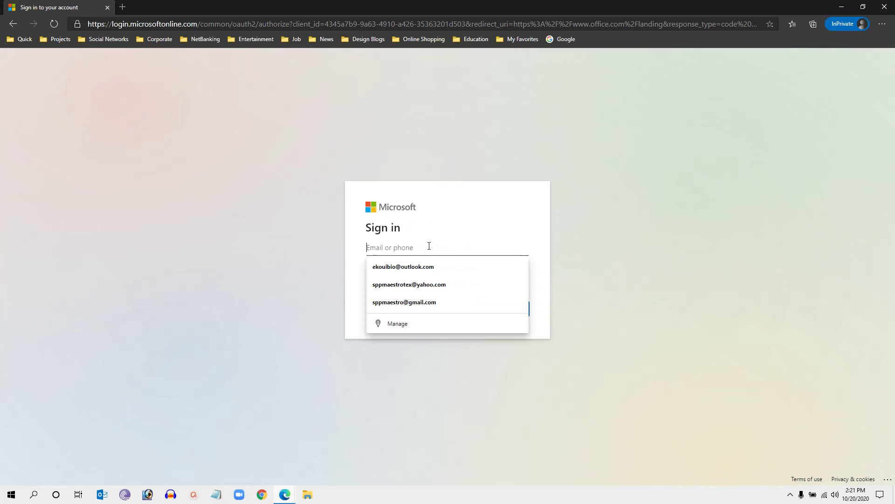
{"action": "key", "text": "ctrl+v"}
{"action": "left_click", "coordinate": [577, 332]}
{"action": "left_click", "coordinate": [505, 309]}
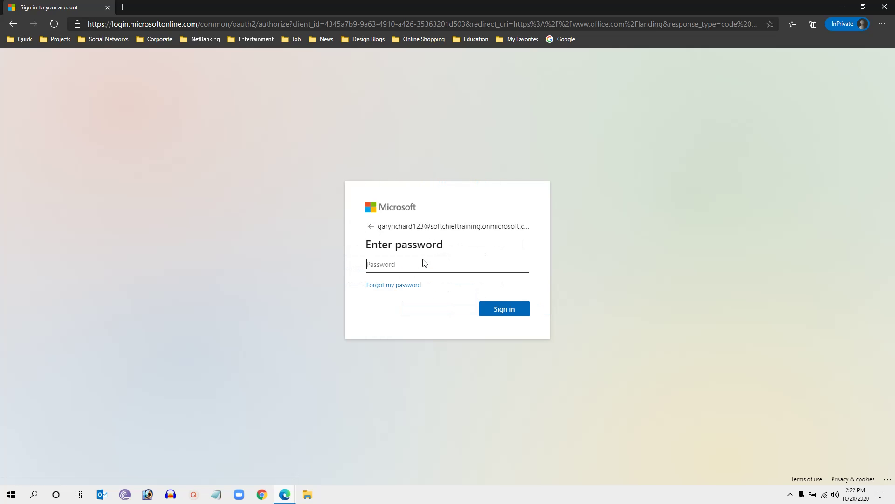
Submit the new user's password repeatedly, getting the incorrect-password error each time
{"action": "type", "text": "•••••••••"}
{"action": "left_click", "coordinate": [496, 309]}
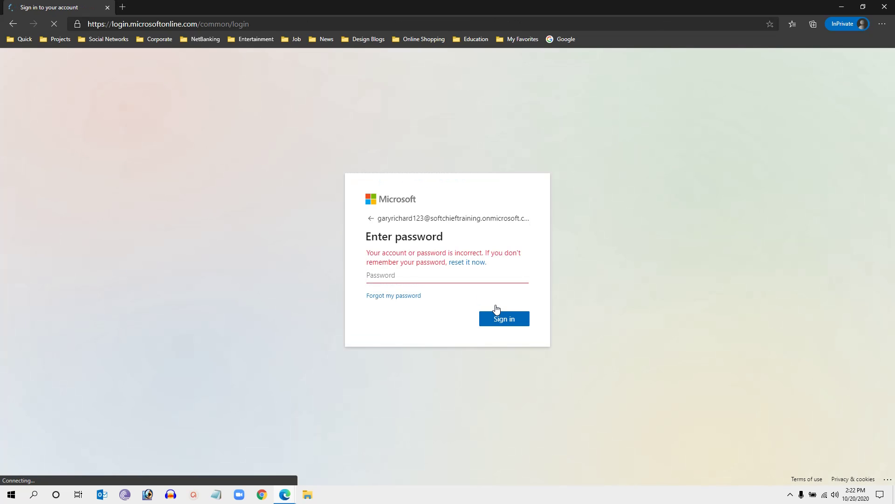
{"action": "left_click", "coordinate": [405, 276]}
{"action": "type", "text": "•"}
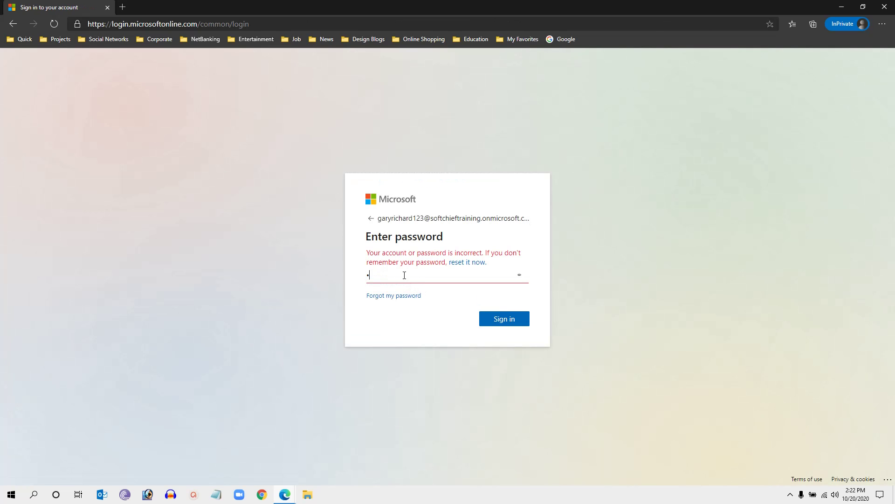
{"action": "type", "text": "•••••••"}
{"action": "key", "text": "Return"}
{"action": "type", "text": "••••••••••"}
{"action": "key", "text": "Return"}
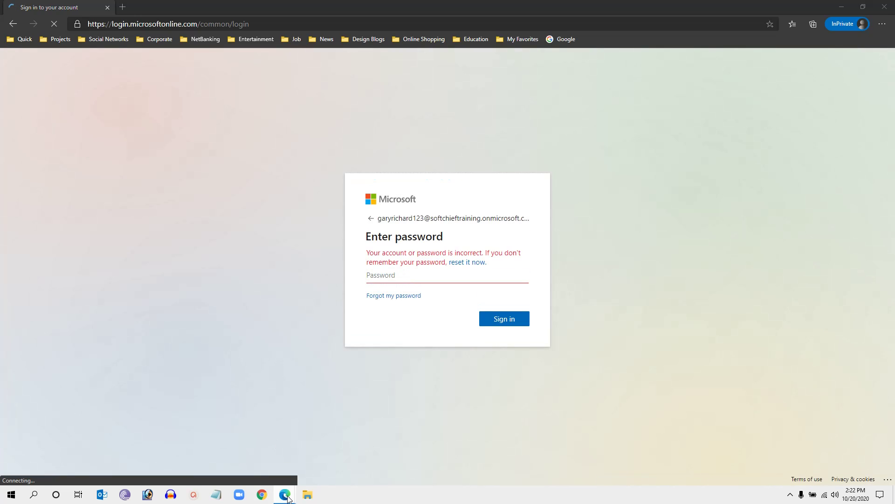
{"action": "mouse_move", "coordinate": [288, 498]}
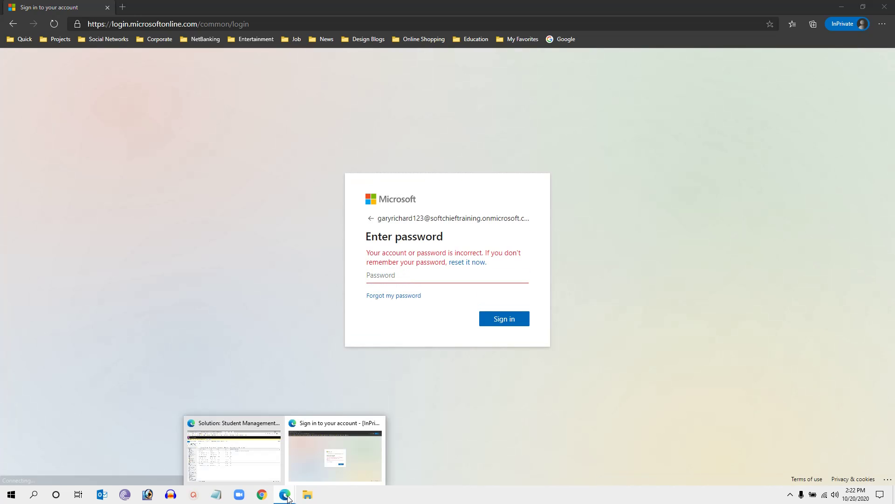
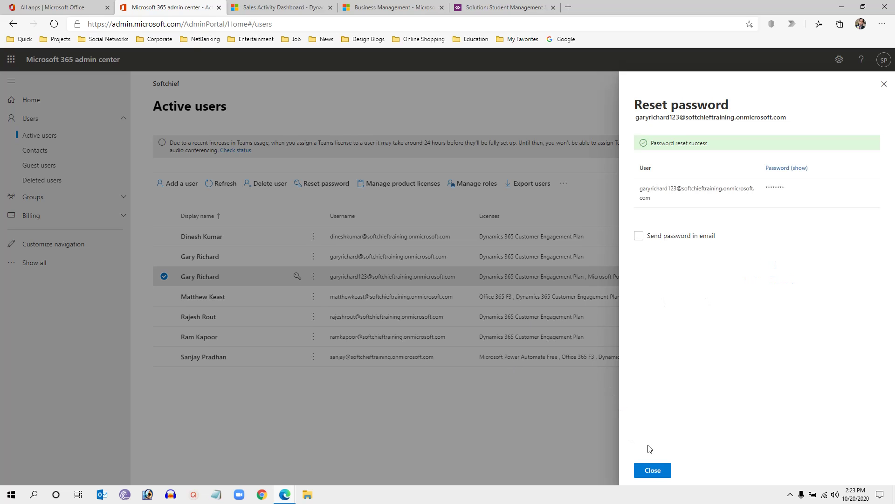
Close the Reset password panel, then sign in as the test user with the new password, staying signed in
{"action": "left_click", "coordinate": [653, 471]}
{"action": "mouse_move", "coordinate": [283, 497]}
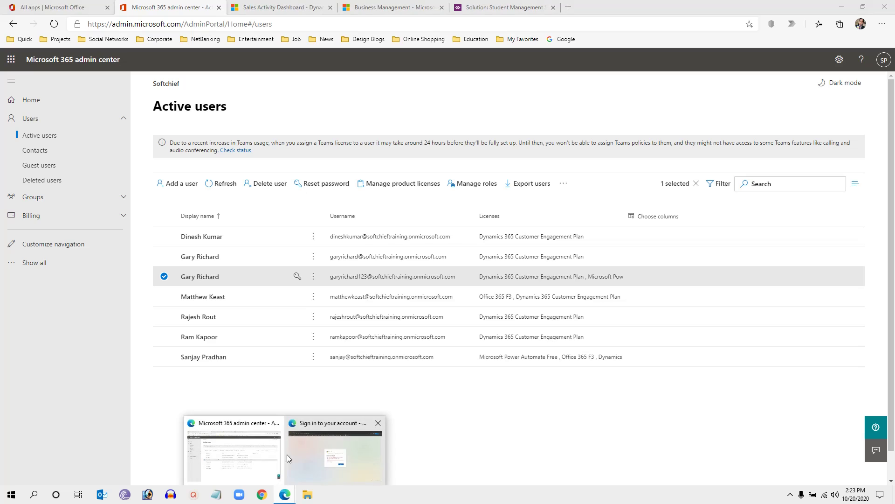
{"action": "left_click", "coordinate": [320, 456]}
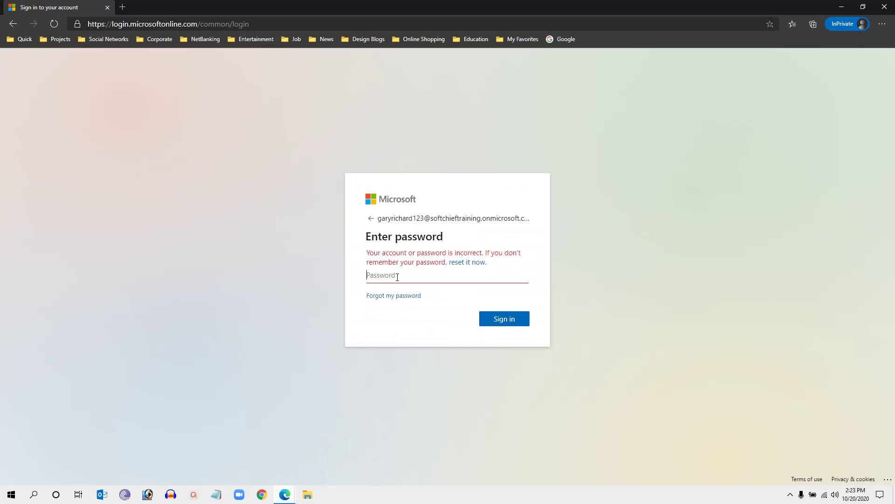
{"action": "type", "text": "•"}
{"action": "left_click", "coordinate": [490, 317]}
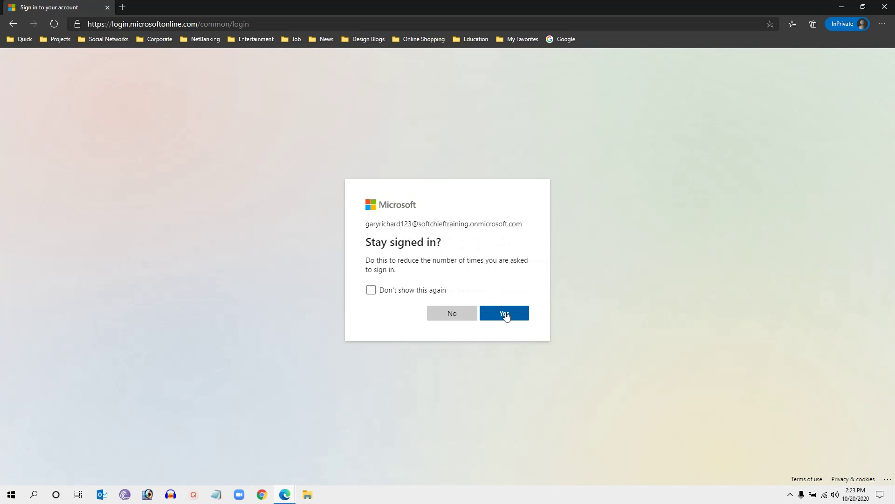
{"action": "left_click", "coordinate": [505, 314]}
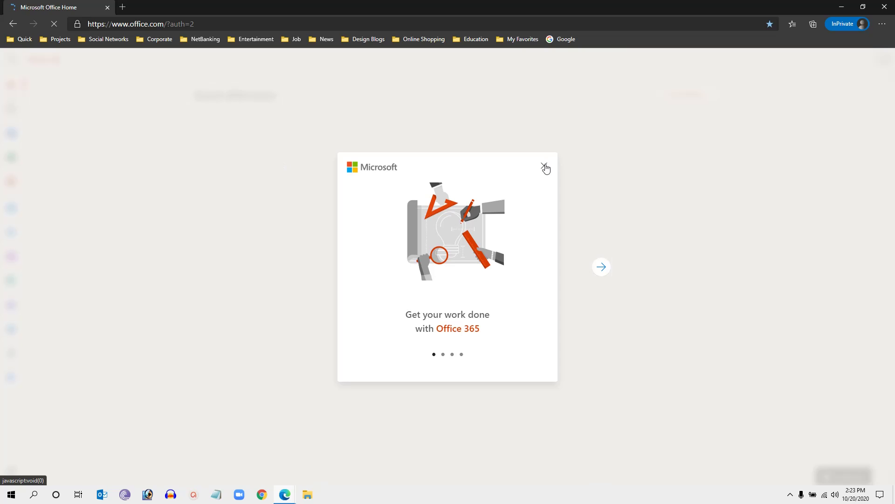
Close the Office 365 welcome tour and launch Dynamics 365 Home from the app bar
{"action": "left_click", "coordinate": [546, 167]}
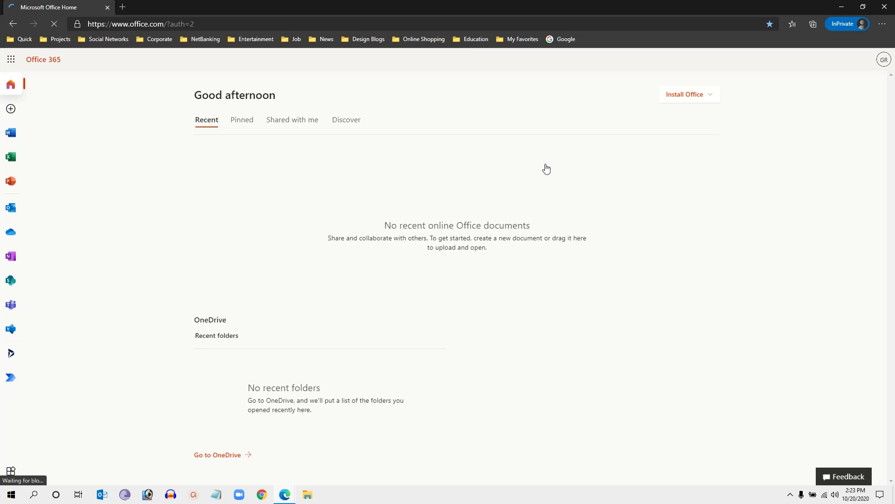
{"action": "left_click", "coordinate": [12, 354]}
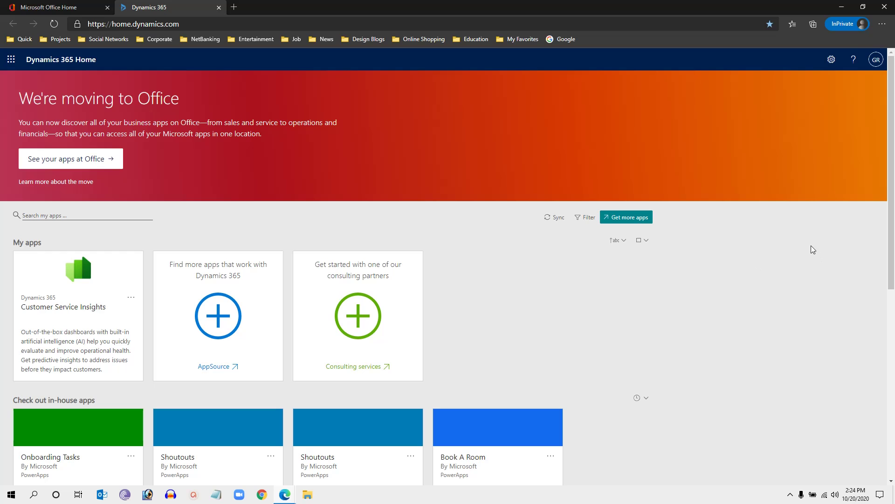
Sync the test user's app list from the top of Dynamics 365 Home
{"action": "scroll", "coordinate": [867, 234], "scroll_direction": "down", "scroll_amount": 8}
{"action": "scroll", "coordinate": [867, 234], "scroll_direction": "up", "scroll_amount": 8}
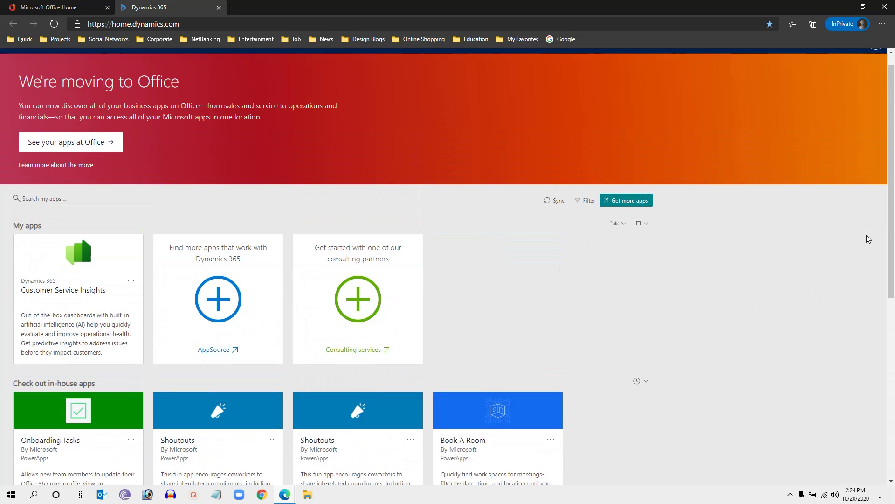
{"action": "scroll", "coordinate": [868, 239], "scroll_direction": "up", "scroll_amount": 1}
{"action": "left_click", "coordinate": [555, 218]}
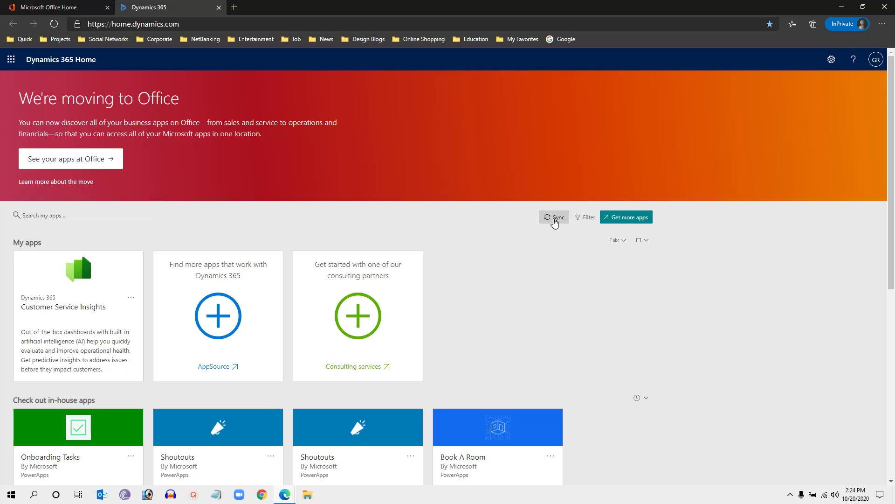
{"action": "left_click", "coordinate": [555, 222]}
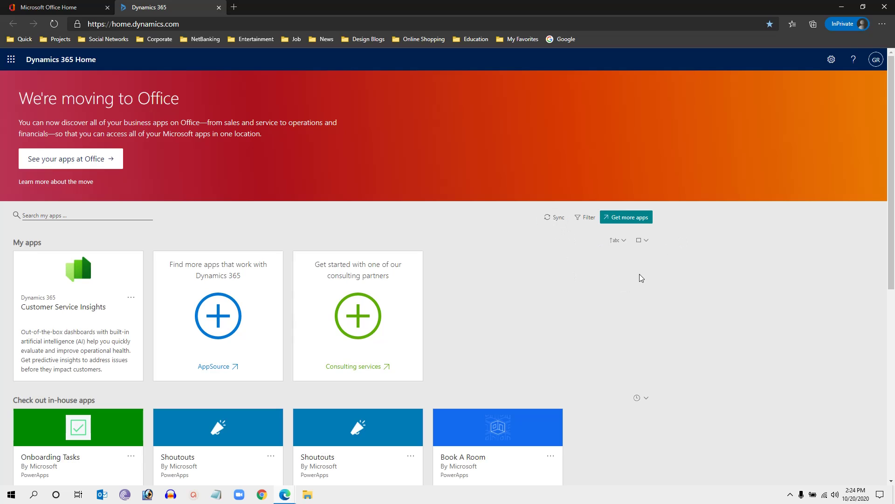
Bring up the Edge window previews to switch between browser windows
{"action": "left_click", "coordinate": [285, 494]}
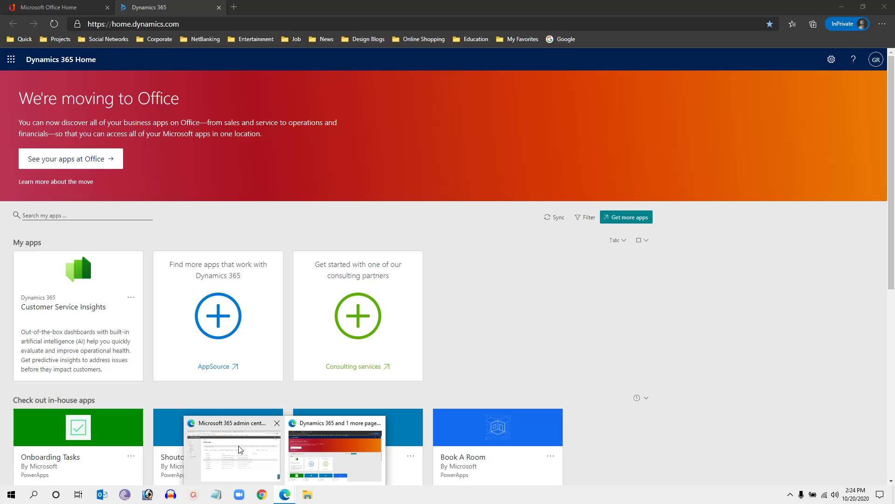
{"action": "left_click", "coordinate": [557, 219]}
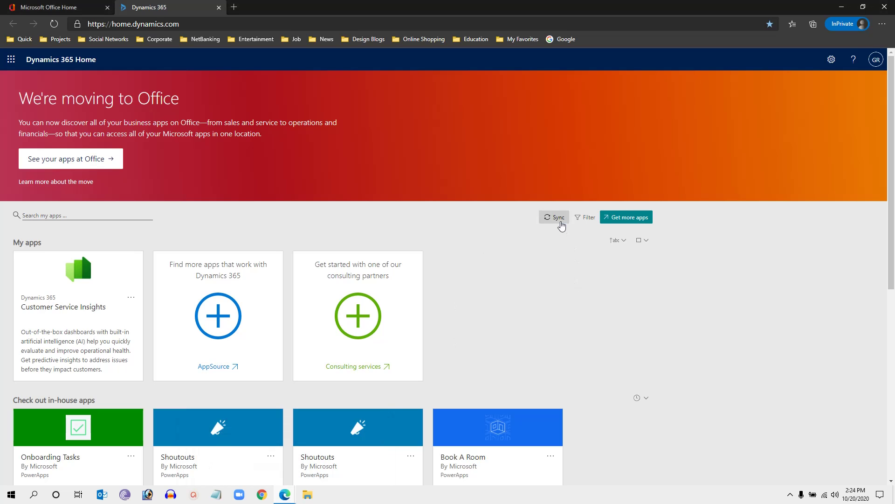
{"action": "left_click", "coordinate": [285, 494]}
Close the admin center tab and open Settings > Apps from the Business Management tab
{"action": "left_click", "coordinate": [228, 443]}
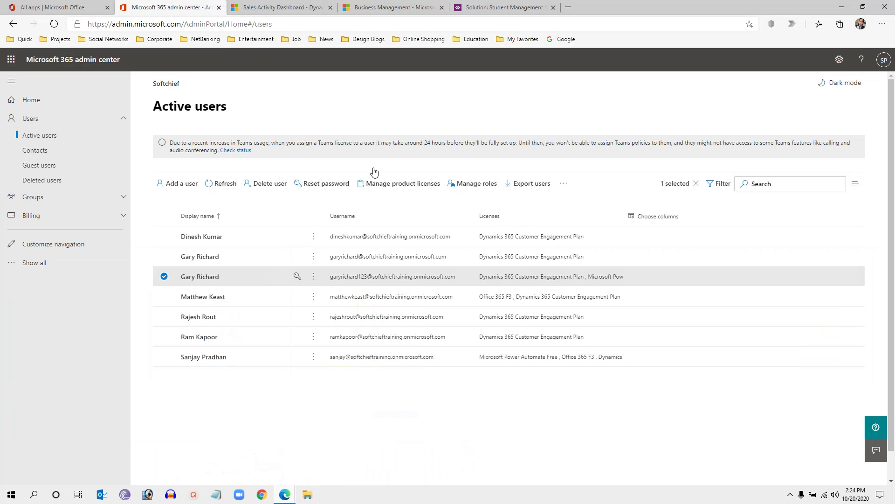
{"action": "left_click", "coordinate": [218, 7]}
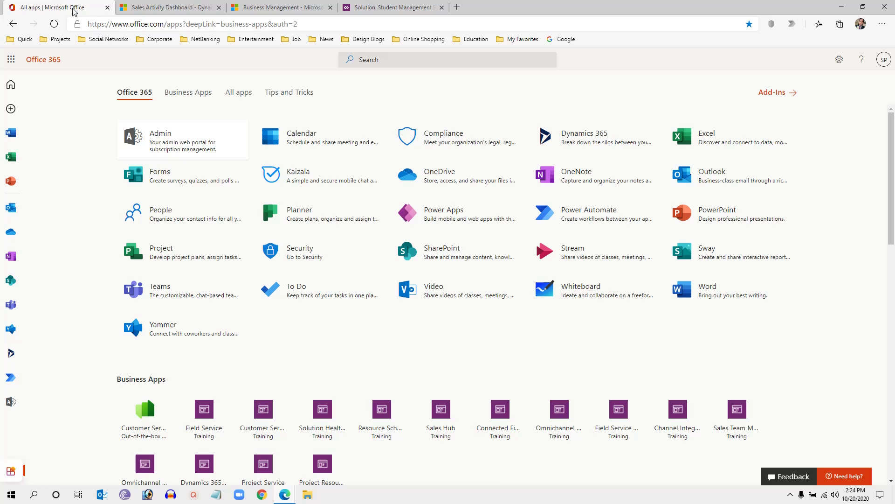
{"action": "left_click", "coordinate": [132, 9]}
{"action": "left_click", "coordinate": [276, 8]}
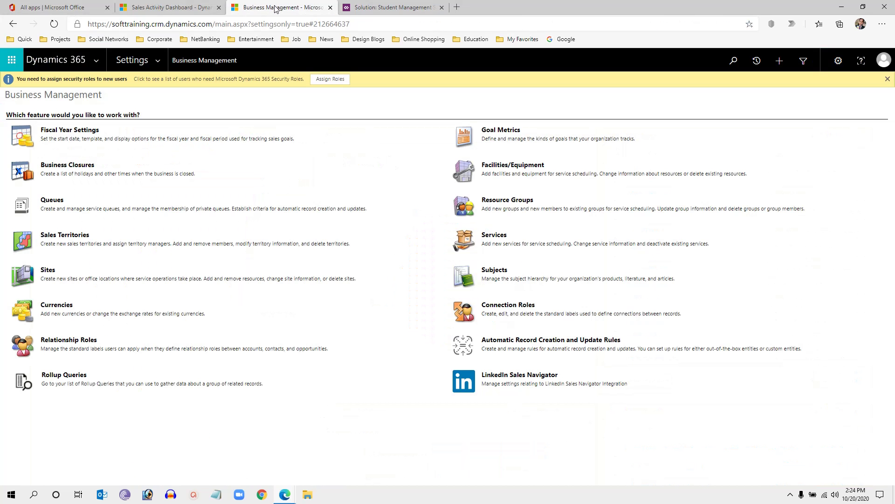
{"action": "left_click", "coordinate": [160, 66]}
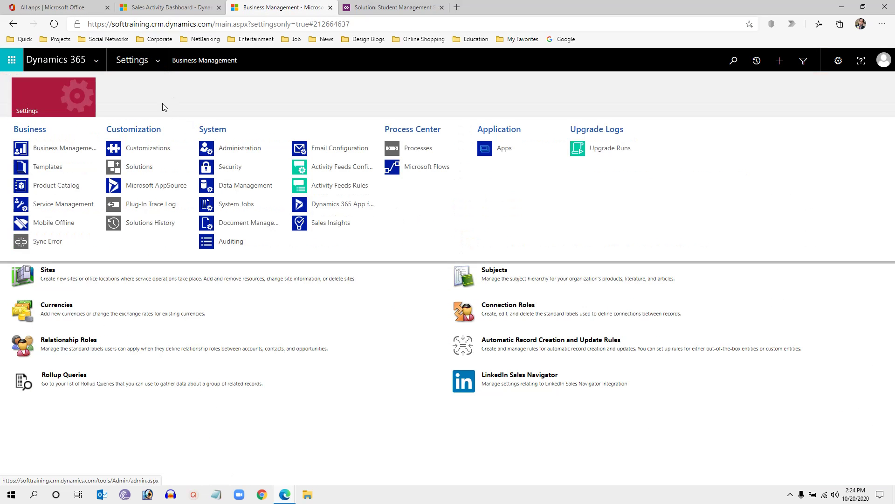
{"action": "left_click", "coordinate": [504, 149]}
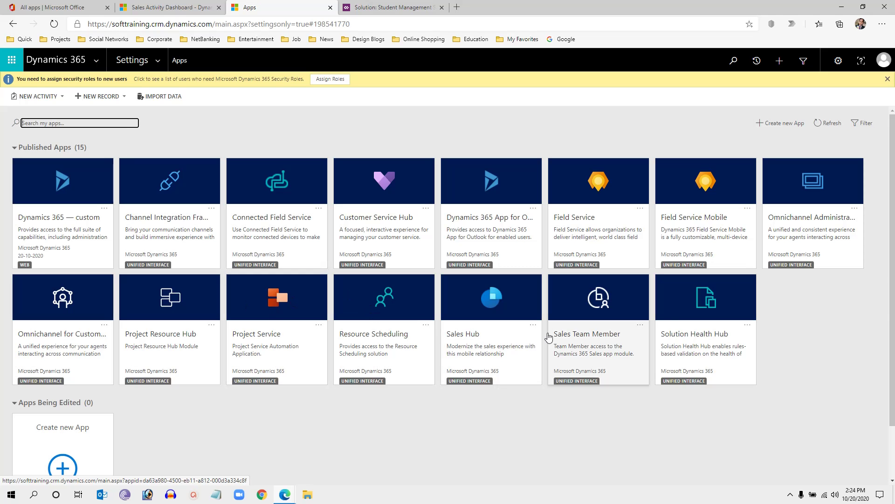
Tick Salesperson in Sales Hub's Manage Roles list and save
{"action": "left_click", "coordinate": [532, 325]}
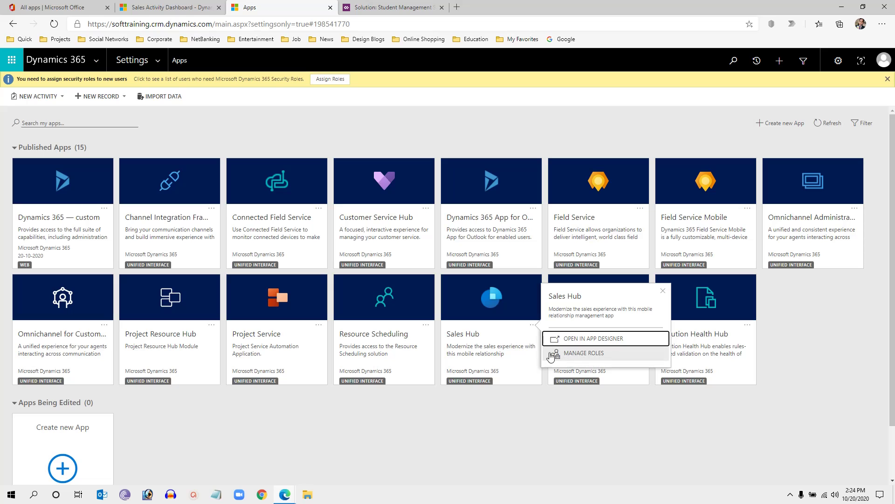
{"action": "left_click", "coordinate": [585, 357]}
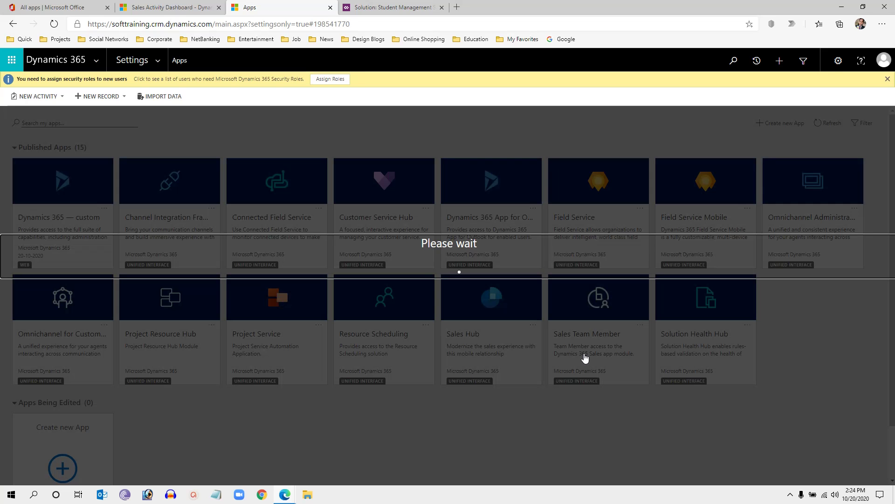
{"action": "scroll", "coordinate": [821, 243], "scroll_direction": "down", "scroll_amount": 3}
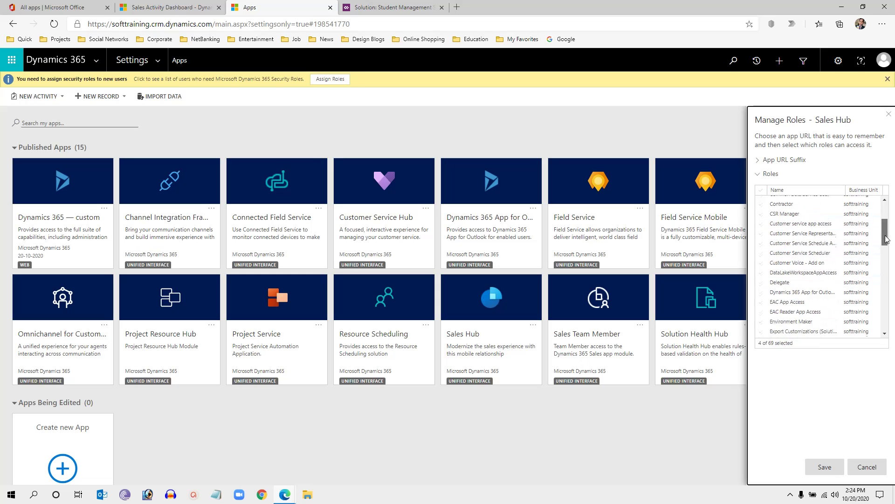
{"action": "left_click_drag", "start_coordinate": [886, 238], "coordinate": [879, 309]}
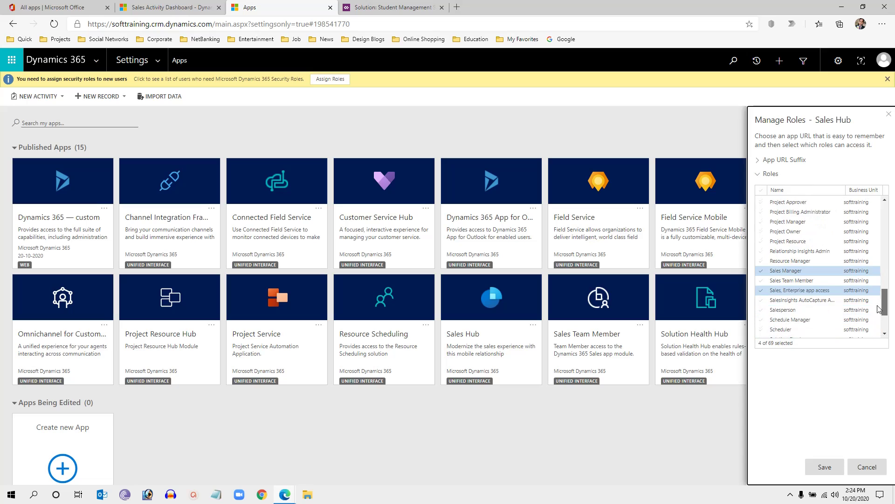
{"action": "left_click", "coordinate": [763, 310]}
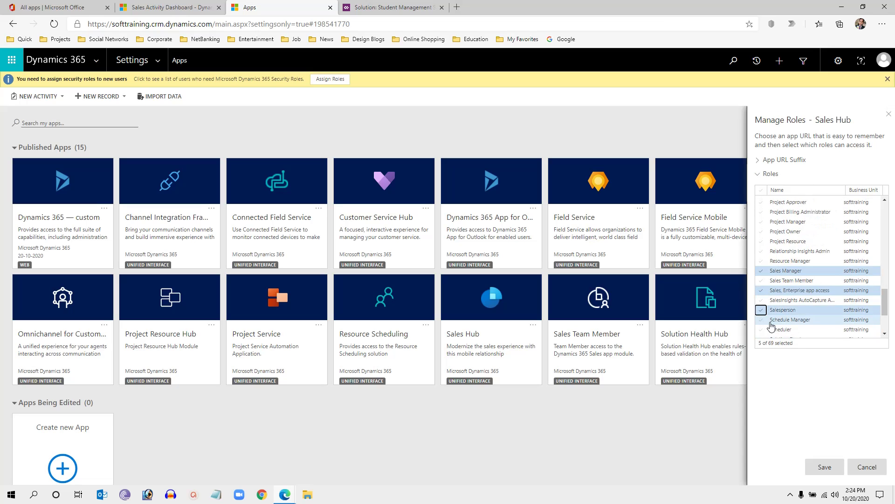
{"action": "left_click", "coordinate": [826, 467]}
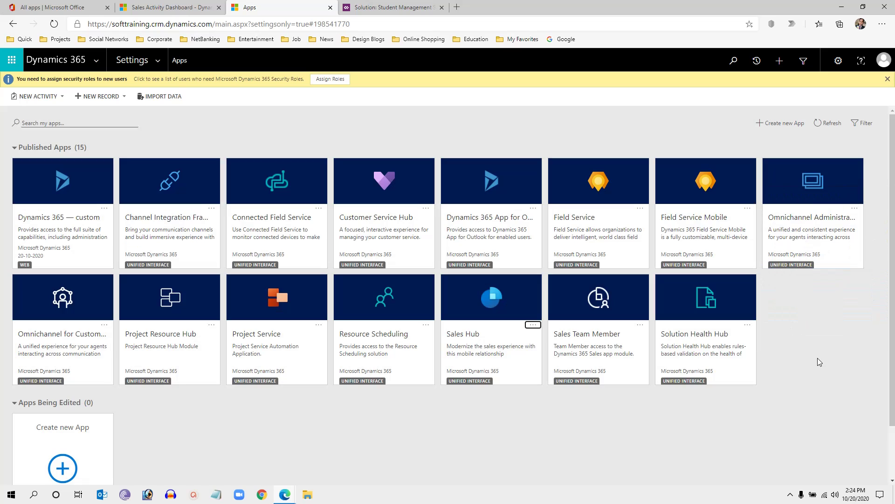
{"action": "left_click", "coordinate": [285, 495]}
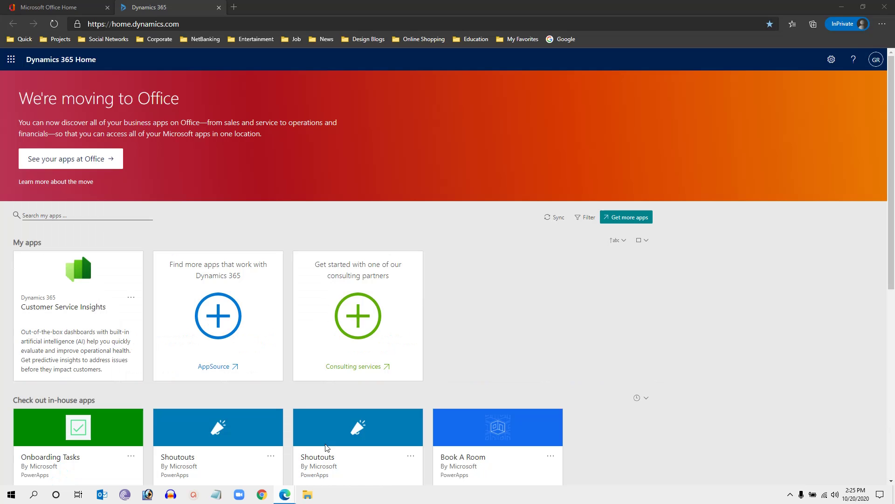
{"action": "left_click", "coordinate": [308, 448]}
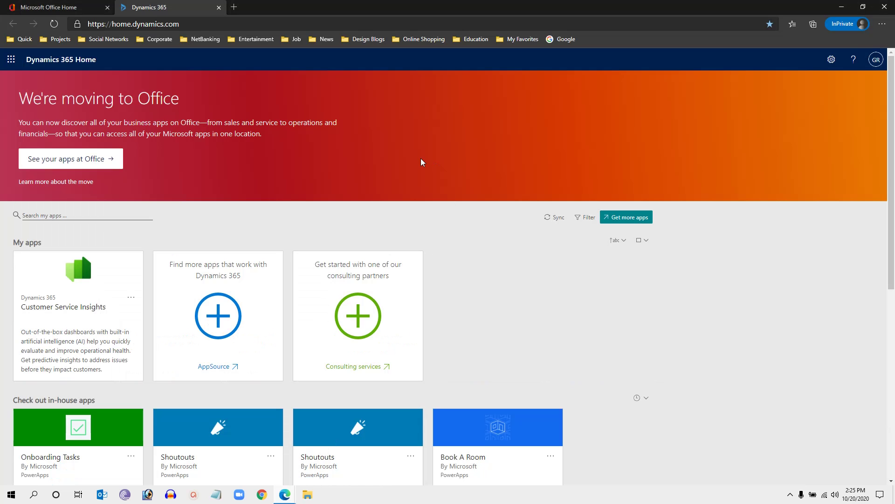
{"action": "left_click", "coordinate": [555, 219]}
{"action": "left_click", "coordinate": [551, 219]}
{"action": "left_click", "coordinate": [54, 24]}
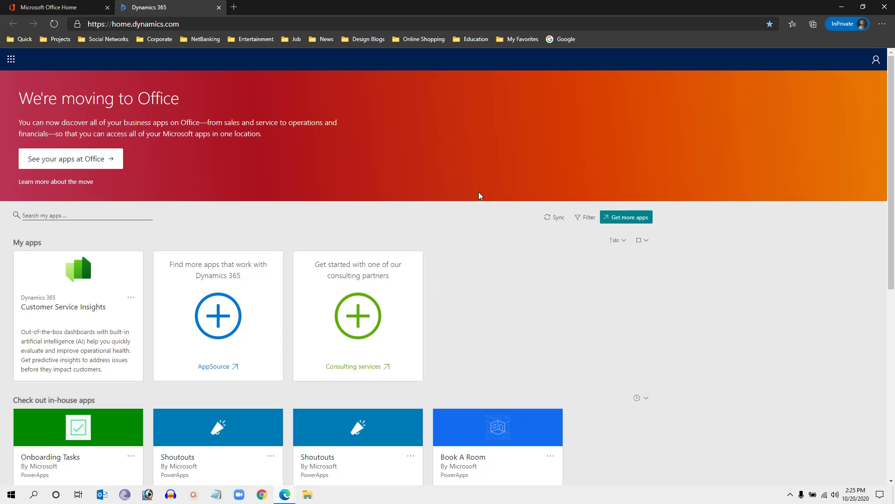
{"action": "scroll", "coordinate": [627, 303], "scroll_direction": "down", "scroll_amount": 8}
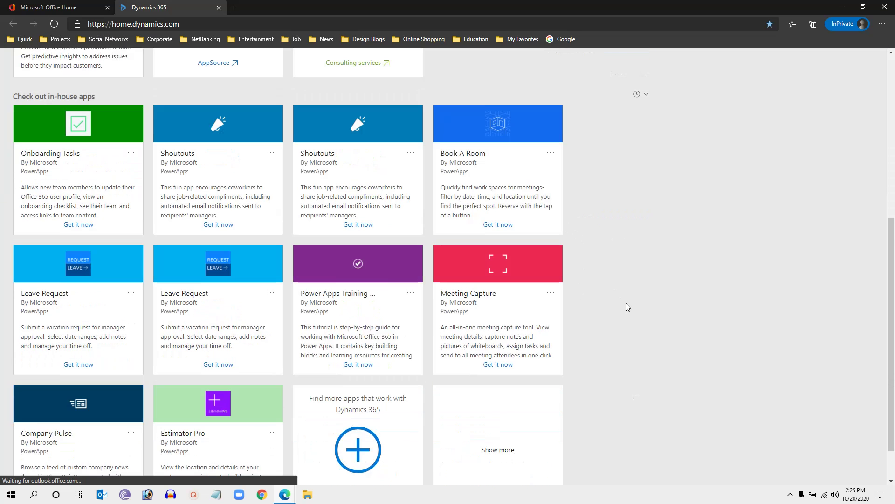
{"action": "scroll", "coordinate": [626, 303], "scroll_direction": "up", "scroll_amount": 7}
{"action": "scroll", "coordinate": [627, 307], "scroll_direction": "up", "scroll_amount": 1}
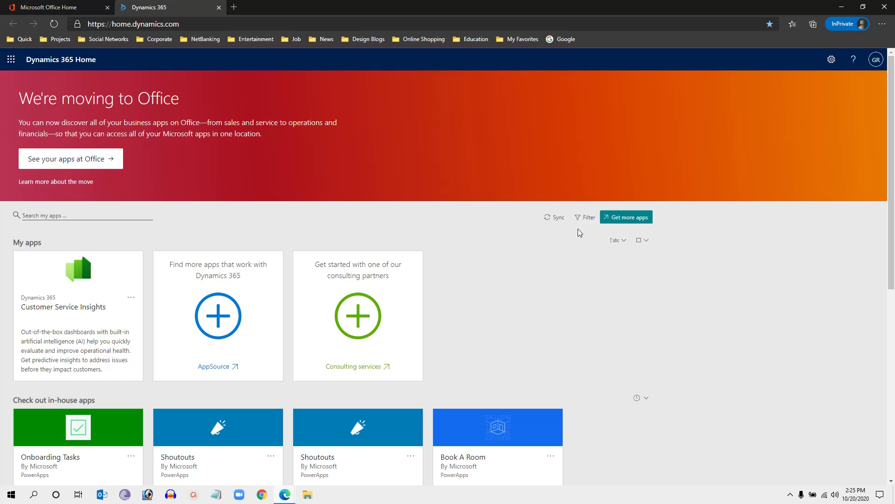
{"action": "left_click", "coordinate": [554, 223]}
{"action": "left_click", "coordinate": [284, 495]}
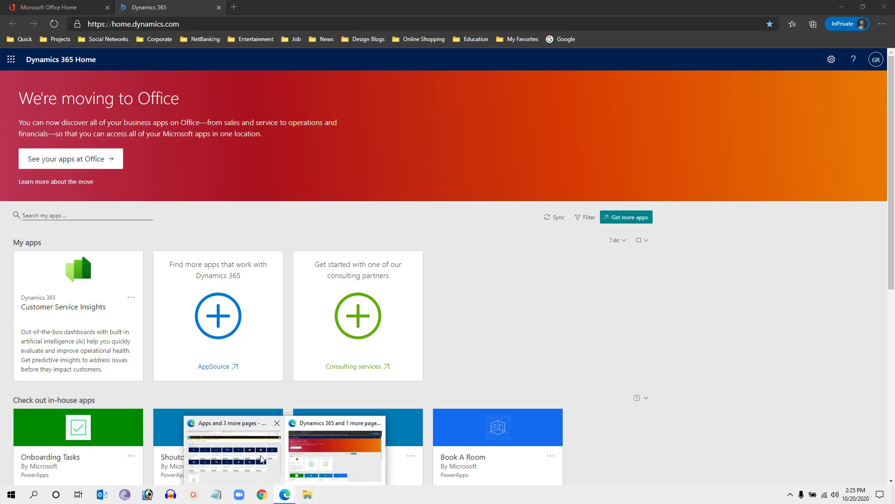
{"action": "left_click", "coordinate": [261, 460]}
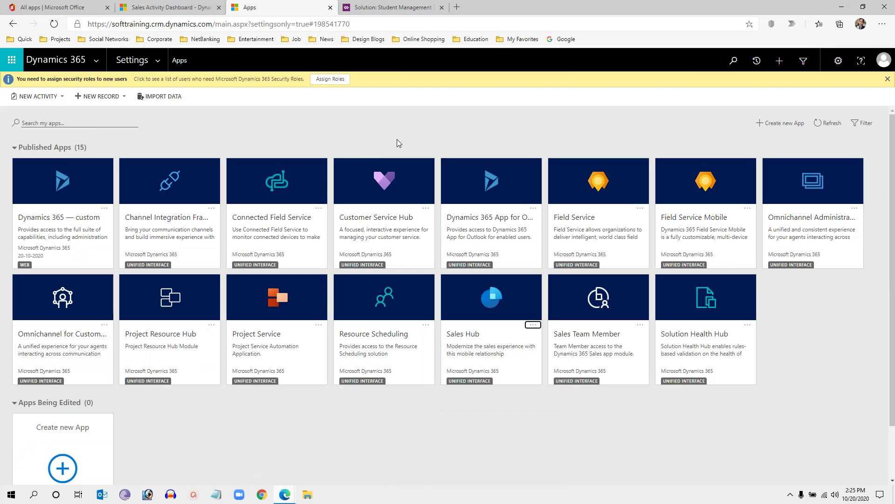